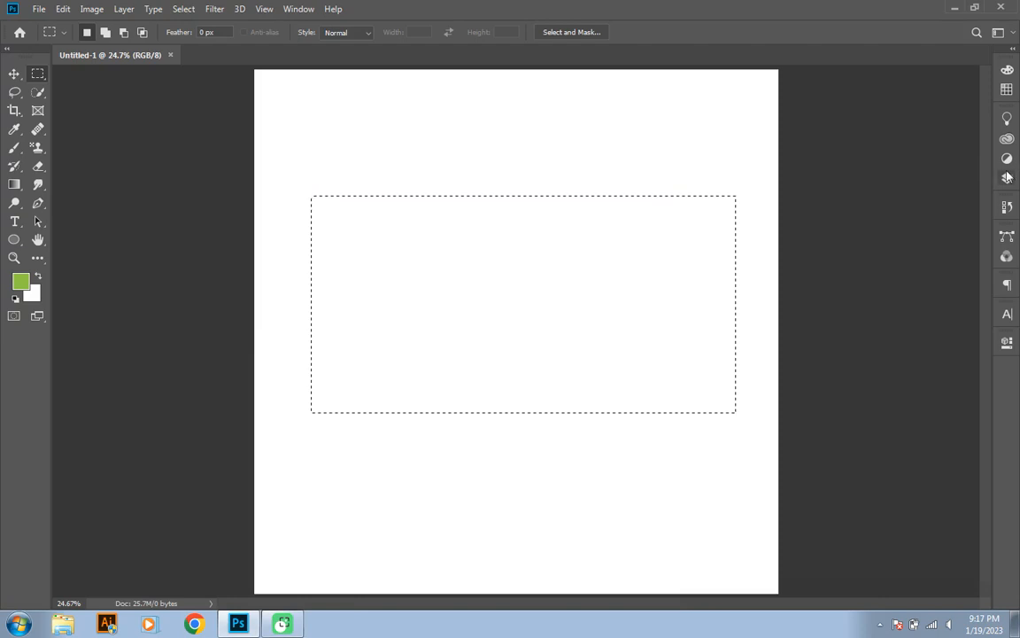
# Add a new empty layer above the background while keeping the rectangular selection active.
pyautogui.click(1007, 178)
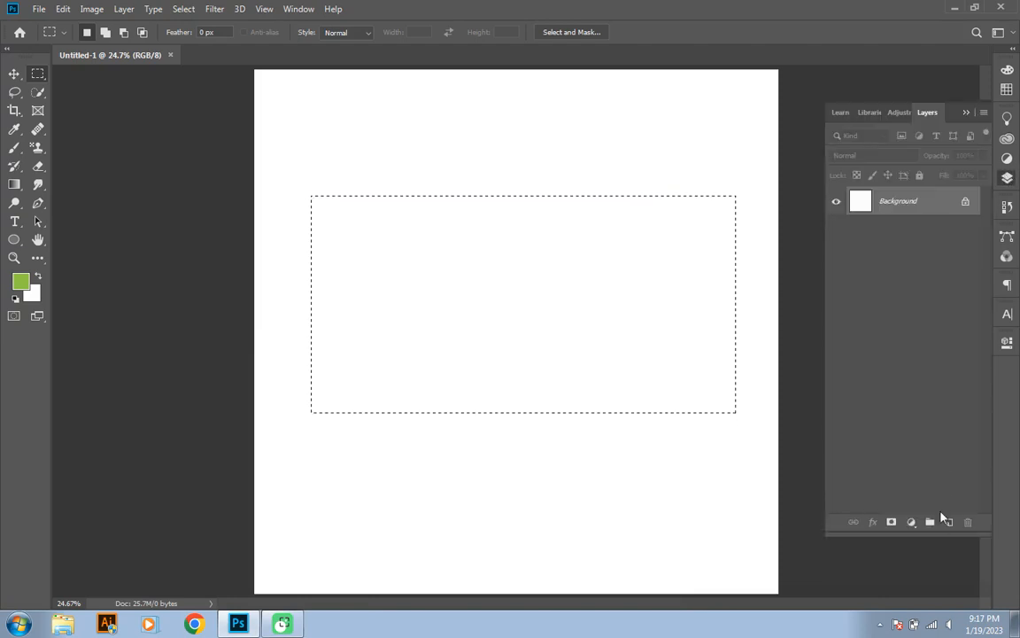
pyautogui.click(949, 522)
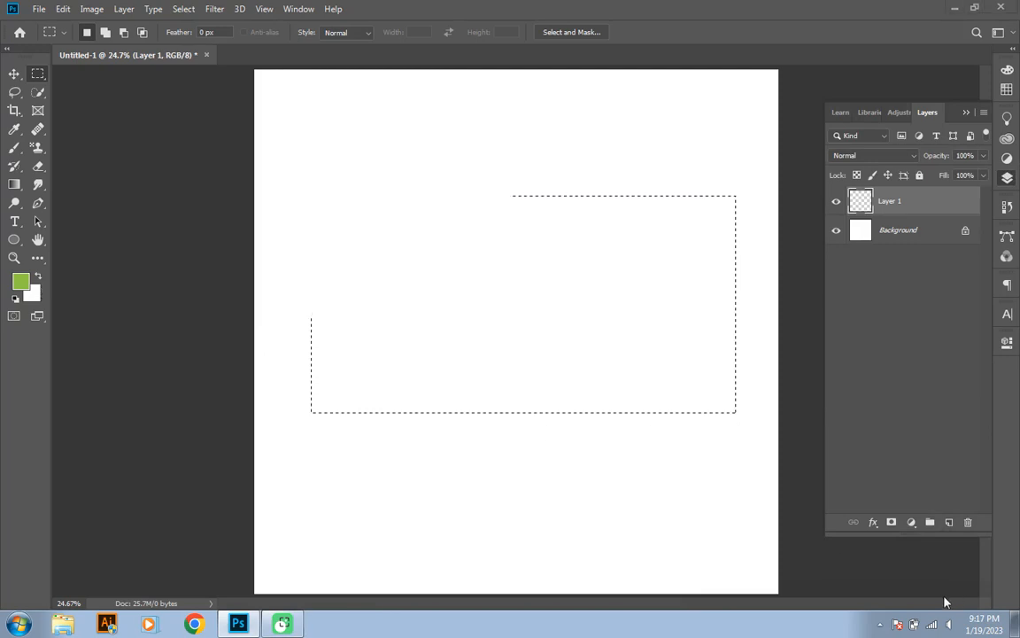
pyautogui.hotkey('ctrl', 'd')
pyautogui.hotkey('ctrl', 'shift', 'd')
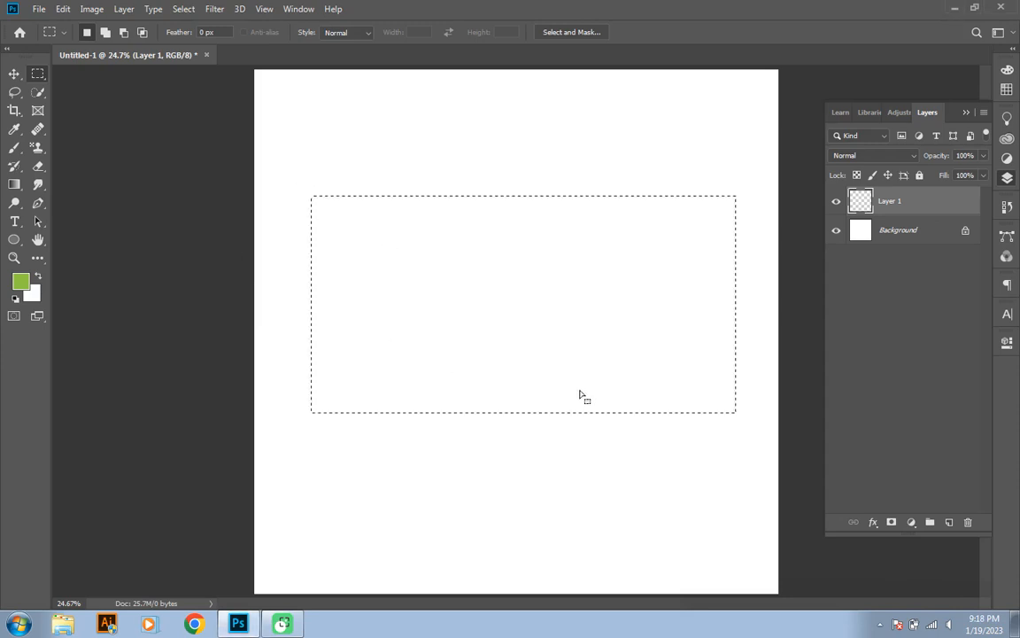
# Set the foreground colour to dark grey 3d3e3b, fill the rectangular selection with it on the new layer, and deselect.
pyautogui.click(20, 280)
pyautogui.moveTo(352, 257); pyautogui.dragTo(332, 287)
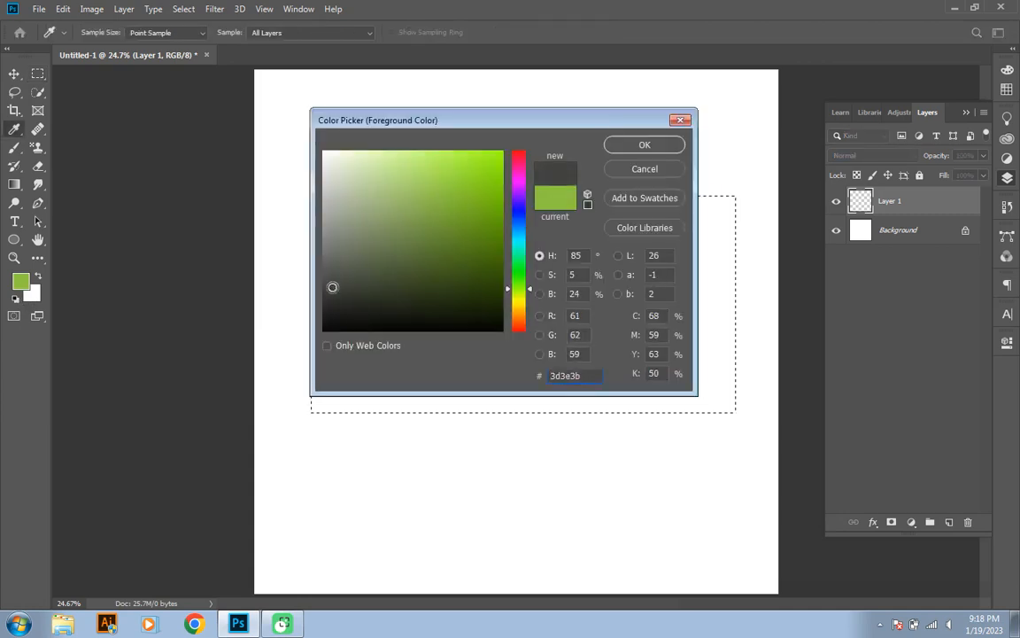
pyautogui.click(619, 147)
pyautogui.press('m')
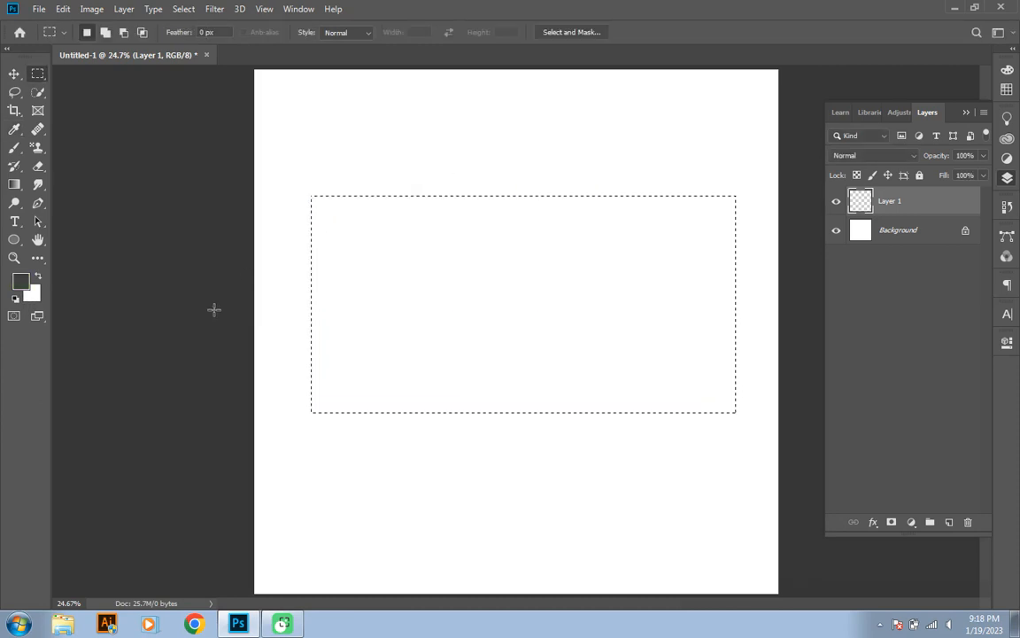
pyautogui.hotkey('alt', 'BackSpace')
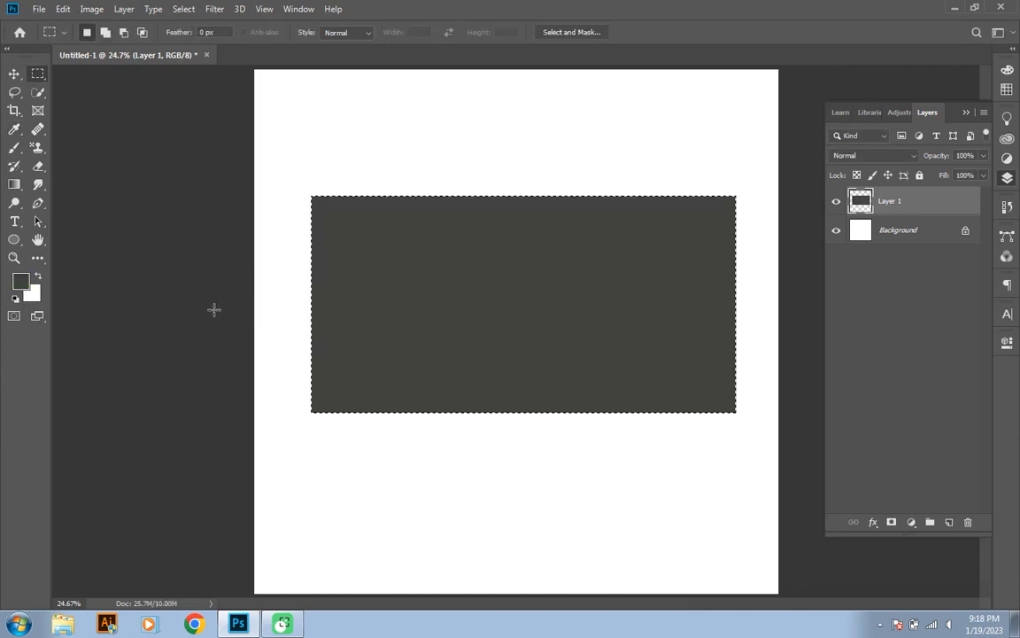
pyautogui.hotkey('ctrl', 'd')
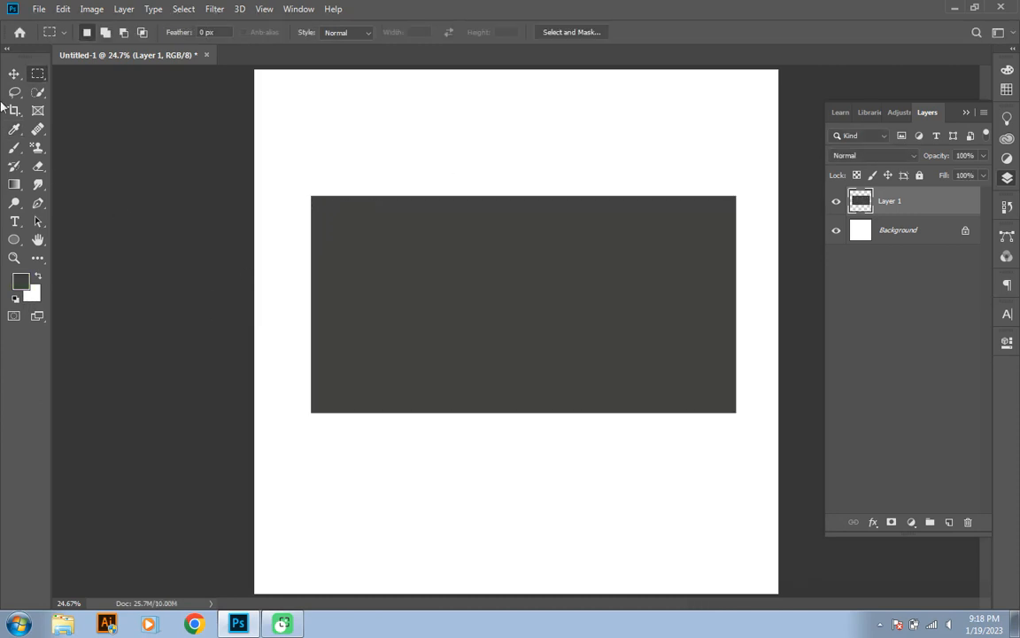
# Scale the grey rectangle to about 115% width and 125% height, centred horizontally on the canvas.
pyautogui.click(14, 72)
pyautogui.moveTo(433, 264); pyautogui.dragTo(433, 264)
pyautogui.hotkey('ctrl', 't')
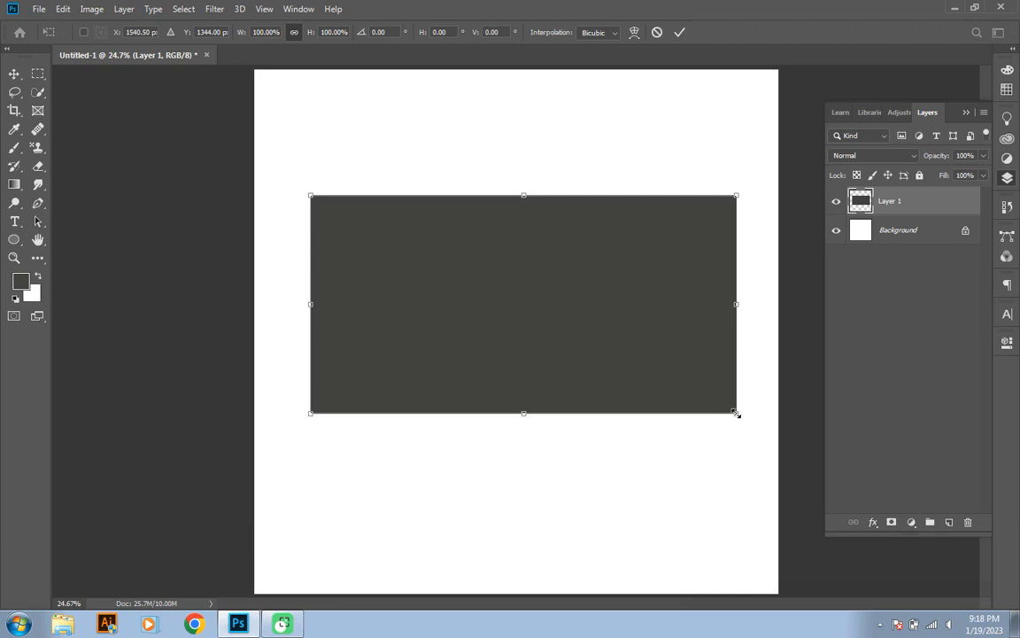
pyautogui.moveTo(735, 413)
pyautogui.mouseDown()
pyautogui.moveTo(745, 428)
pyautogui.moveTo(738, 415)
pyautogui.mouseUp()
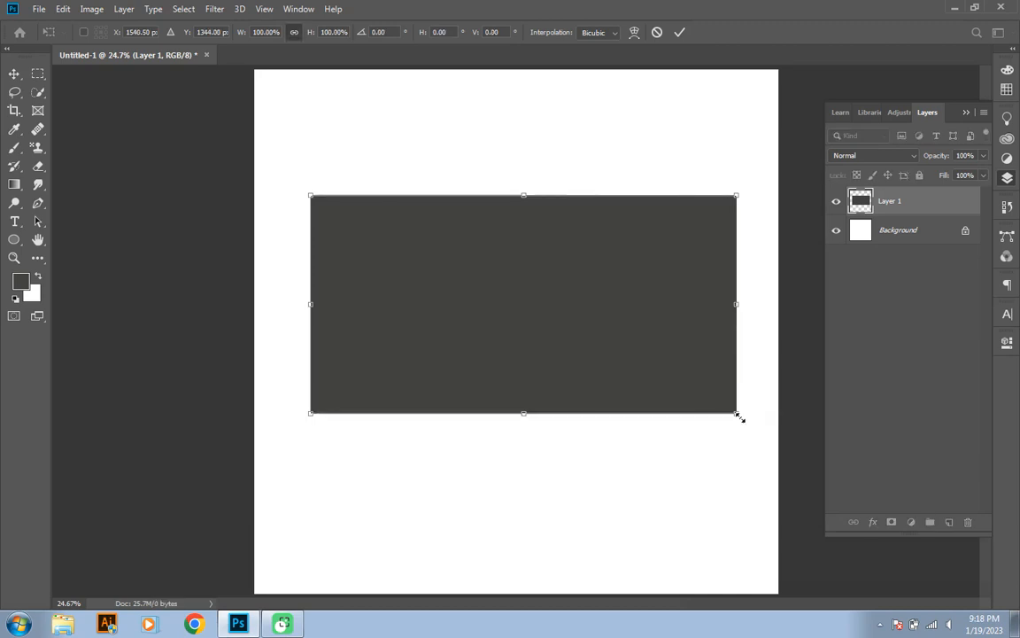
pyautogui.moveTo(523, 416); pyautogui.dragTo(530, 447)
pyautogui.moveTo(574, 376); pyautogui.dragTo(570, 375)
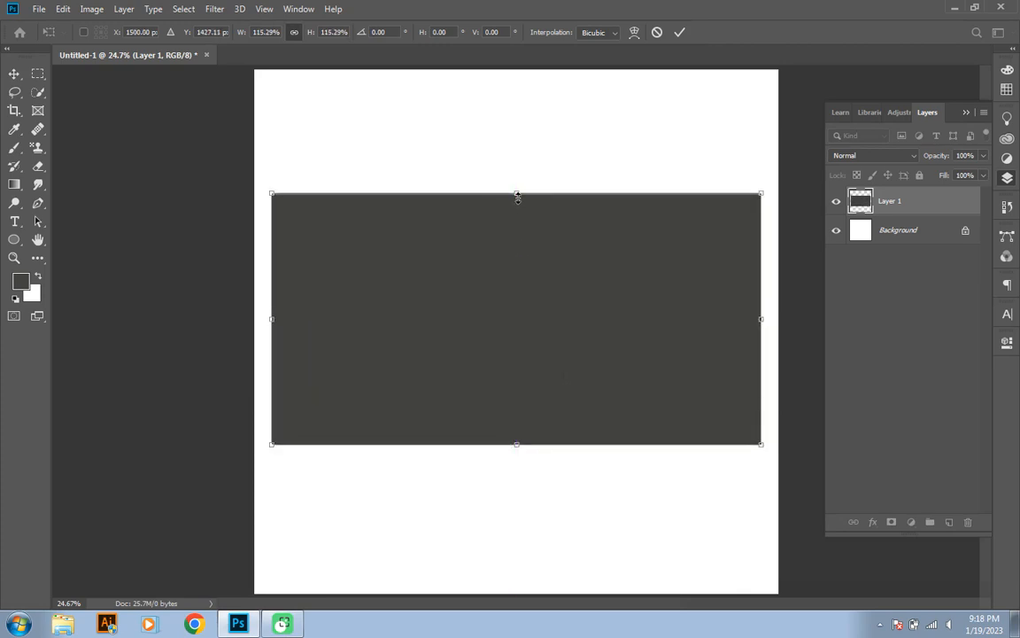
pyautogui.press('super')
pyautogui.press('super')
pyautogui.moveTo(518, 196); pyautogui.dragTo(518, 174)
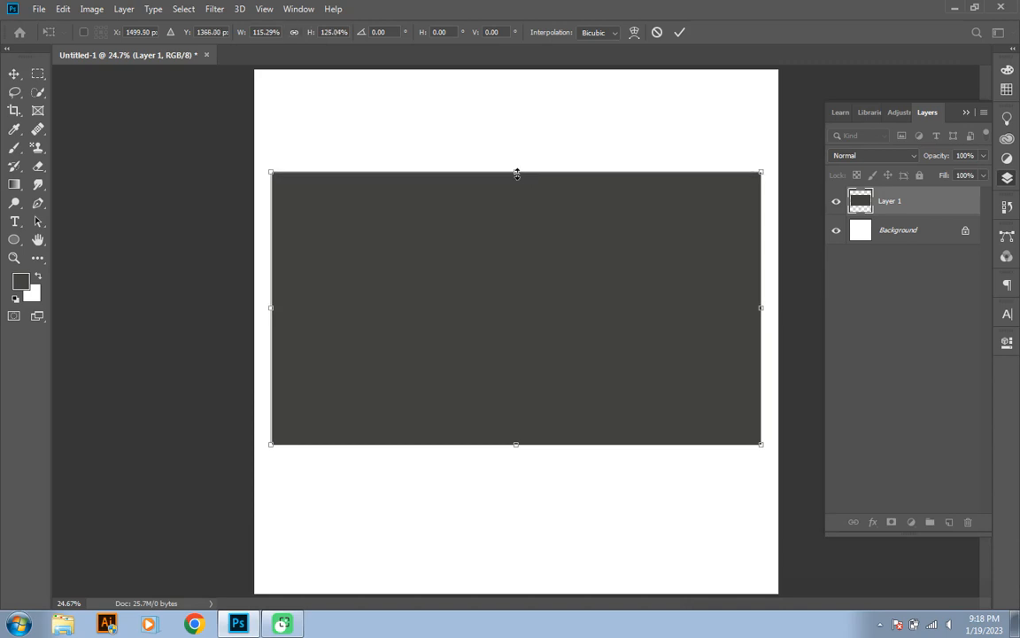
pyautogui.press('Return')
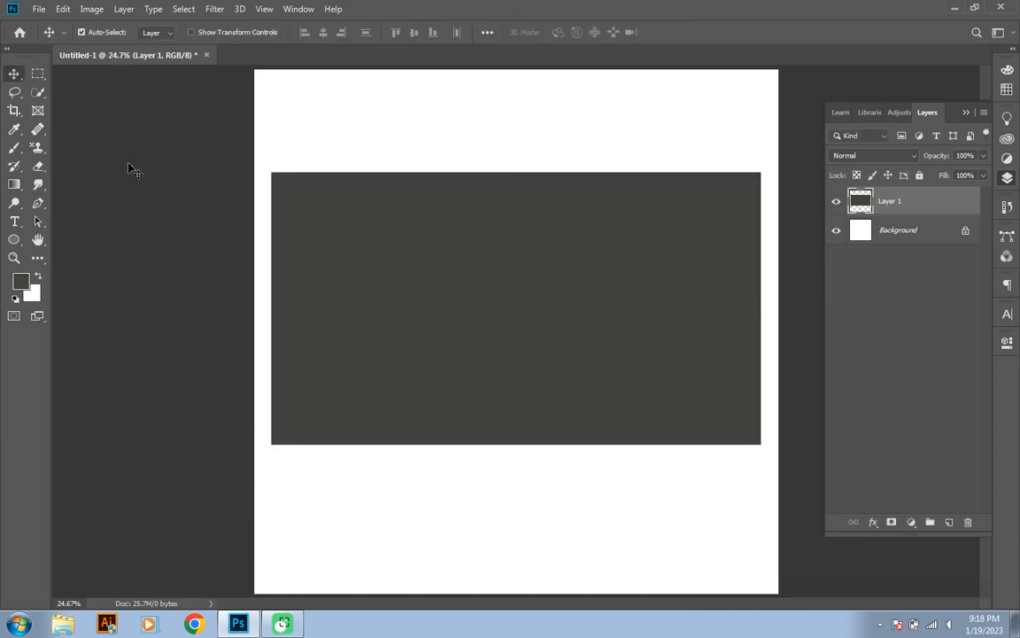
# Select the left part of the grey rectangle at full height, fill it with white on a new layer, and deselect.
pyautogui.click(38, 74)
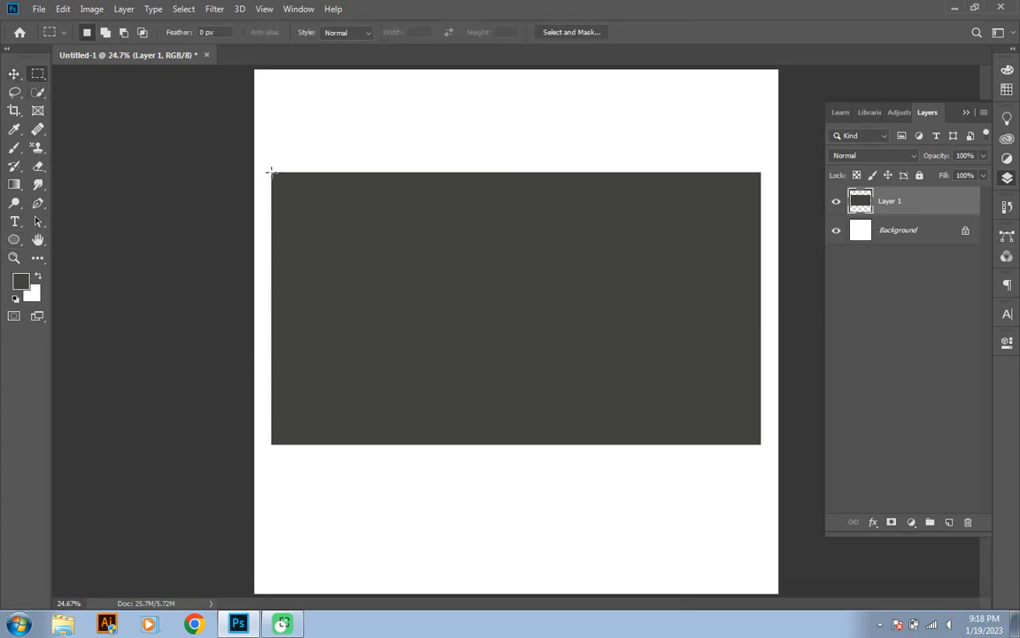
pyautogui.moveTo(271, 171); pyautogui.dragTo(490, 445)
pyautogui.click(948, 521)
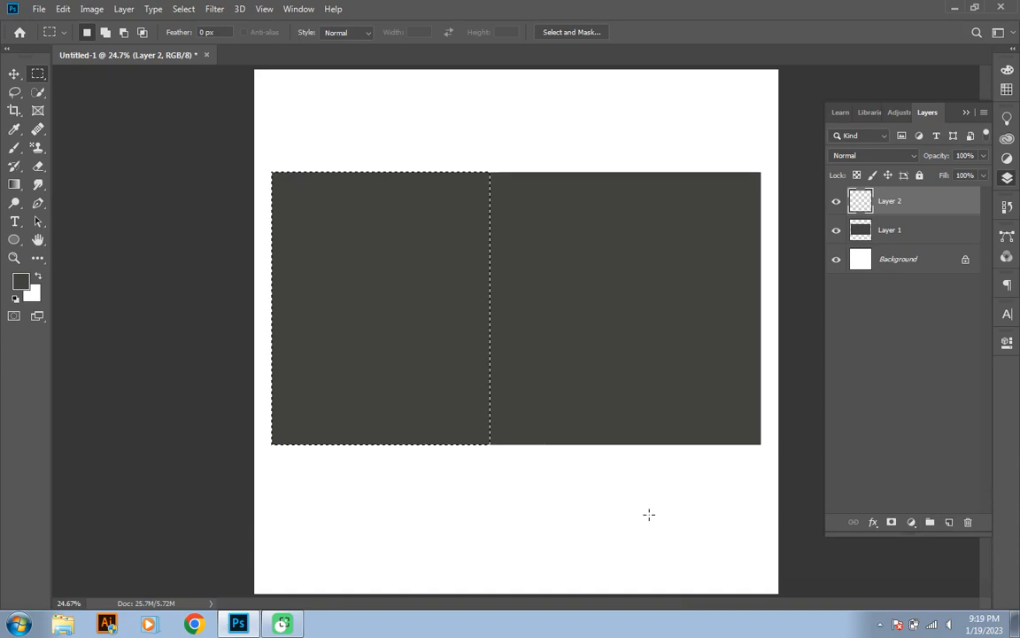
pyautogui.hotkey('ctrl', 'BackSpace')
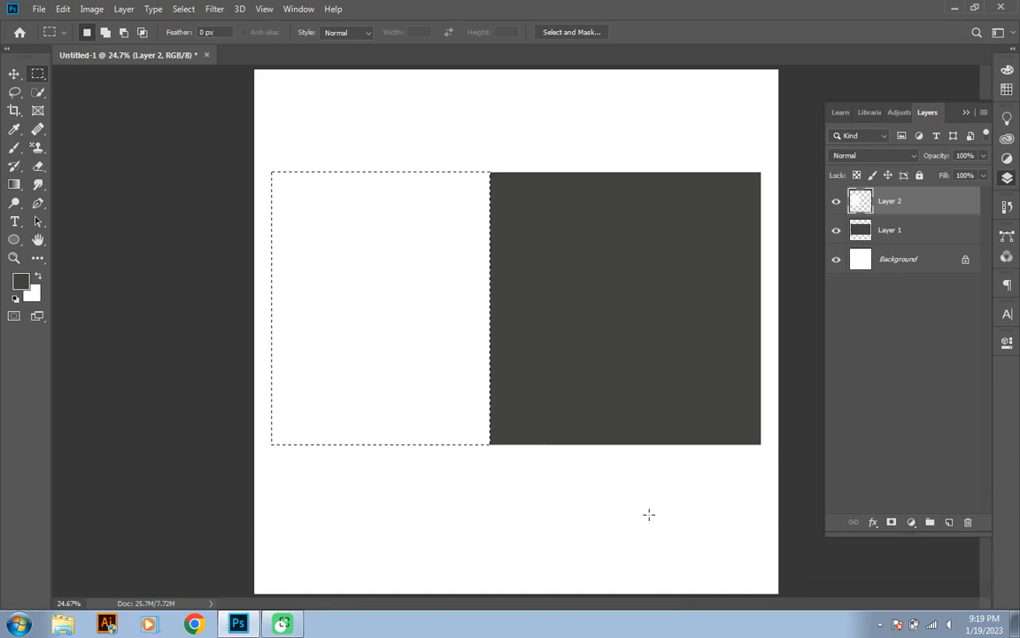
pyautogui.hotkey('ctrl', 'd')
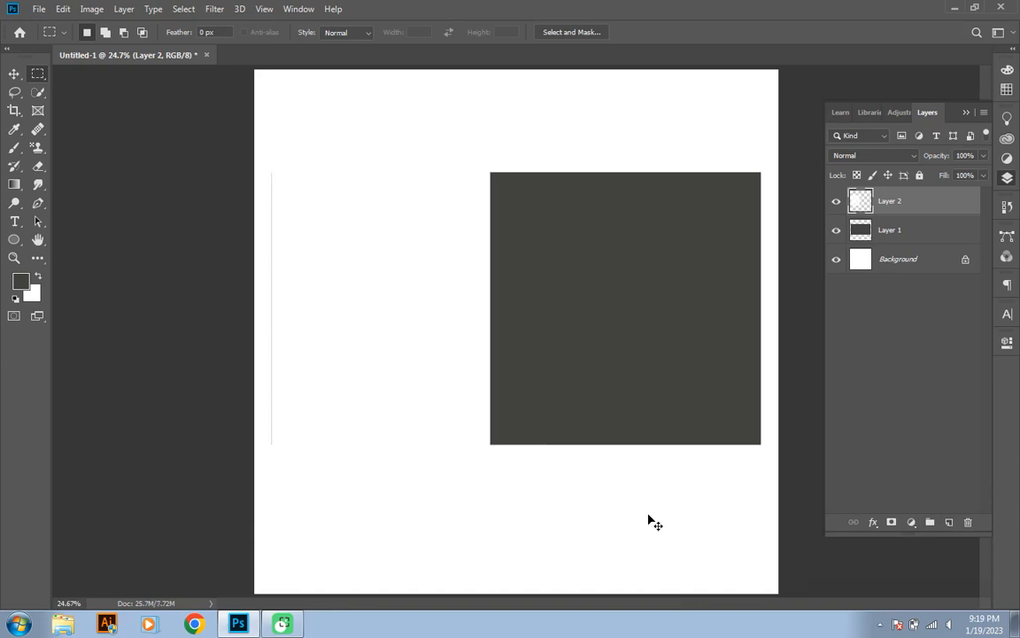
# Reset the colours to default and fill the Background layer with black.
pyautogui.click(891, 259)
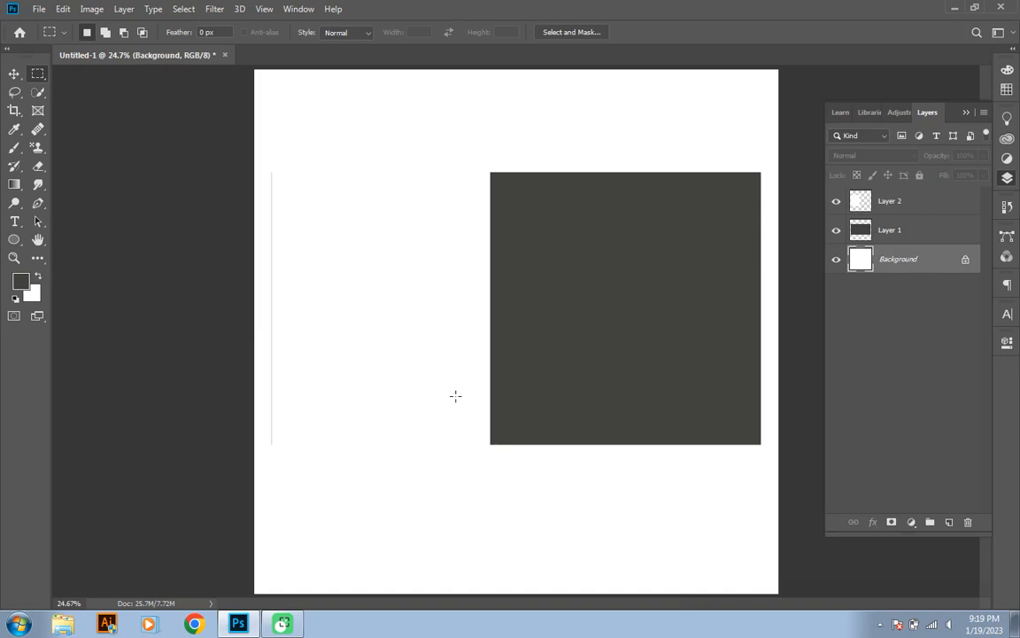
pyautogui.click(14, 299)
pyautogui.hotkey('alt', 'BackSpace')
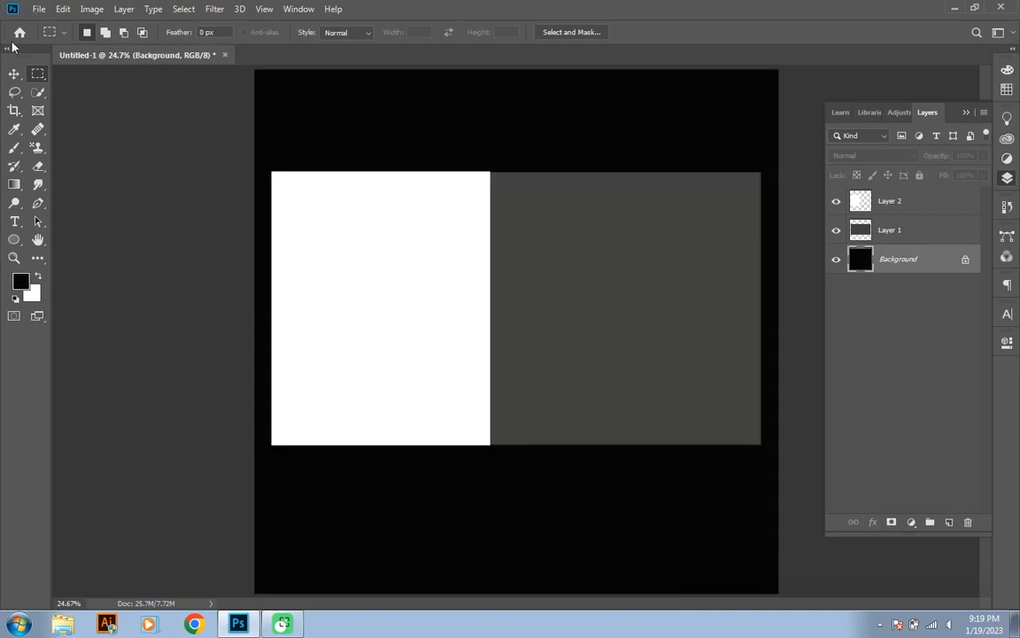
# Warp the white panel's right edge into an S-curve, bulging outward in the upper half and inward in the lower half.
pyautogui.click(14, 73)
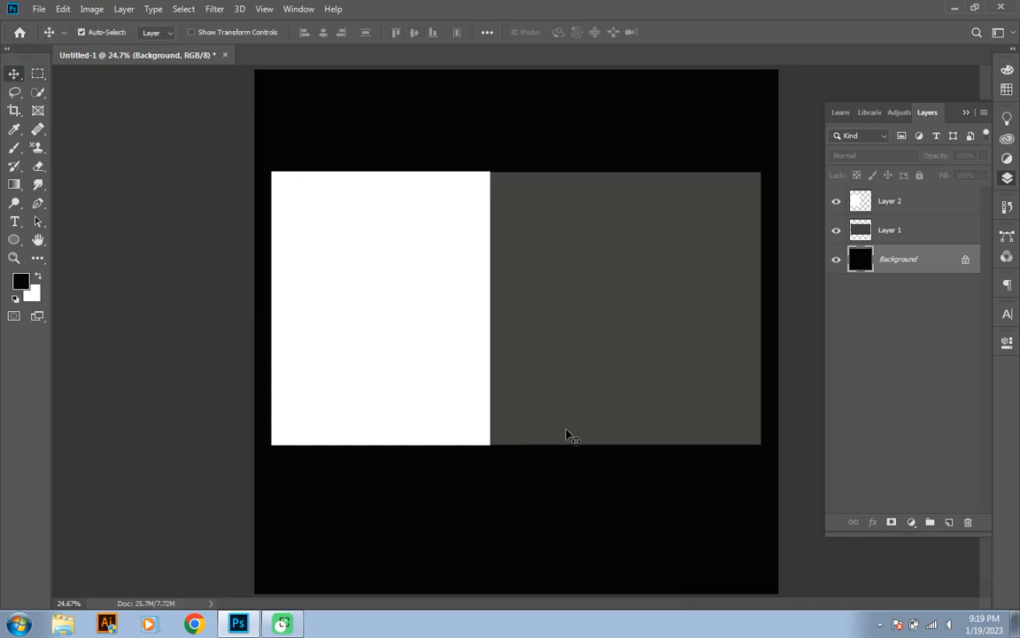
pyautogui.click(877, 202)
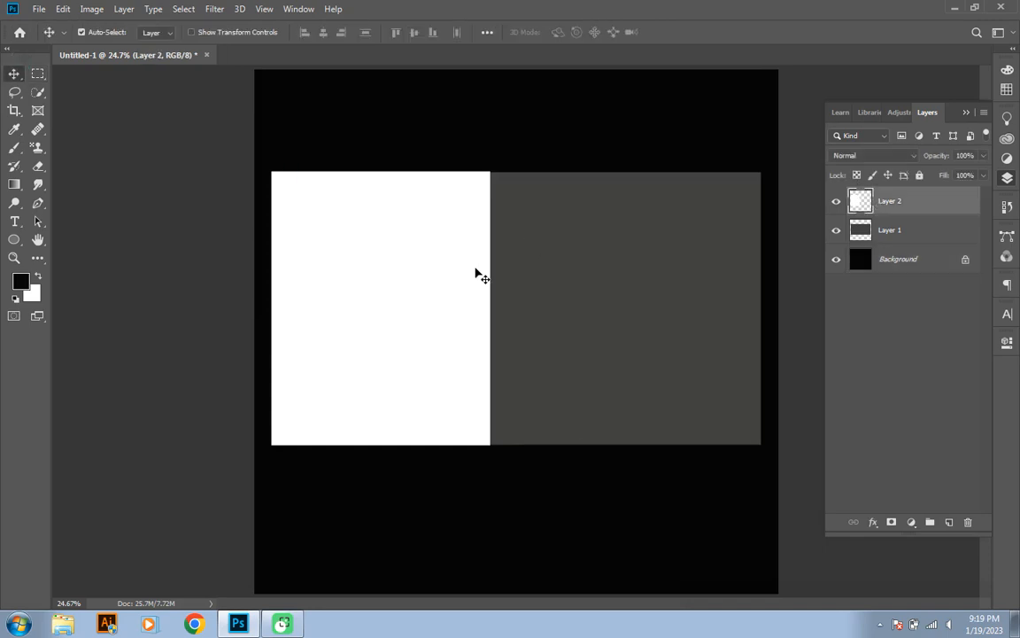
pyautogui.hotkey('ctrl', 't')
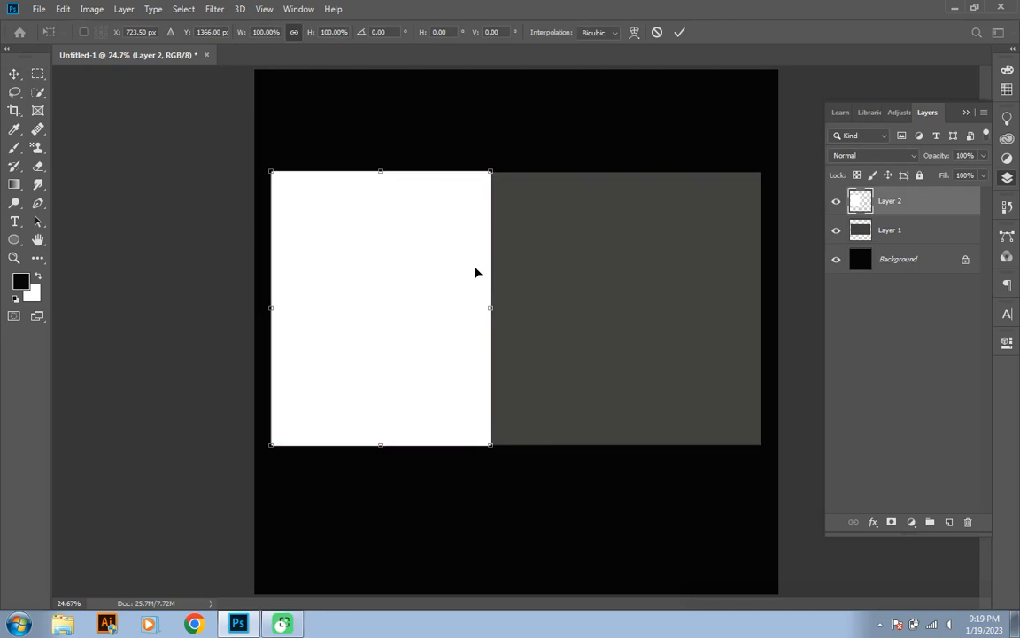
pyautogui.rightClick(476, 273)
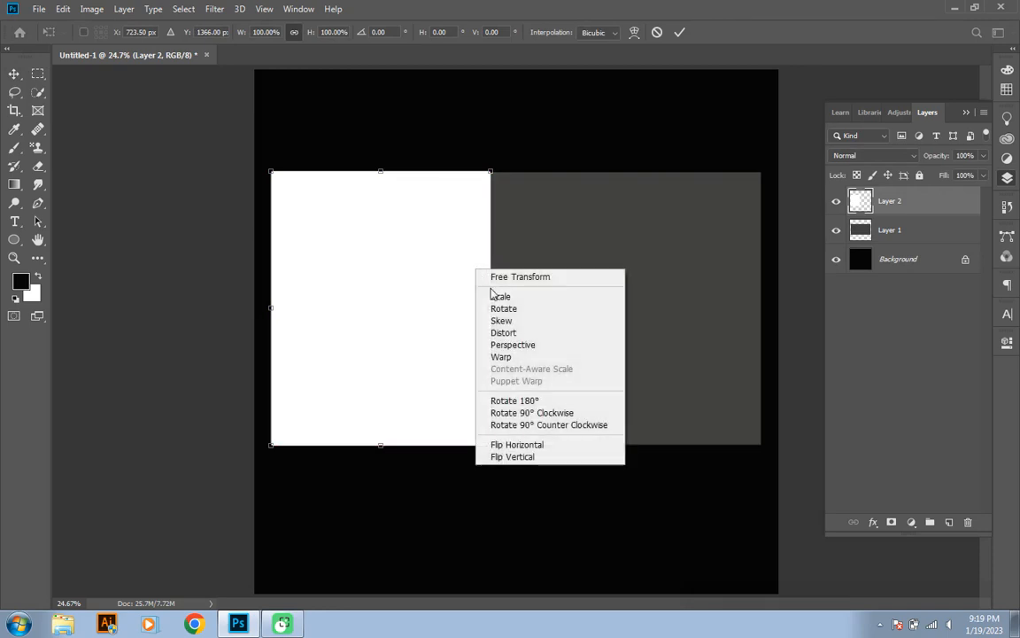
pyautogui.click(531, 357)
pyautogui.moveTo(494, 268); pyautogui.dragTo(587, 270)
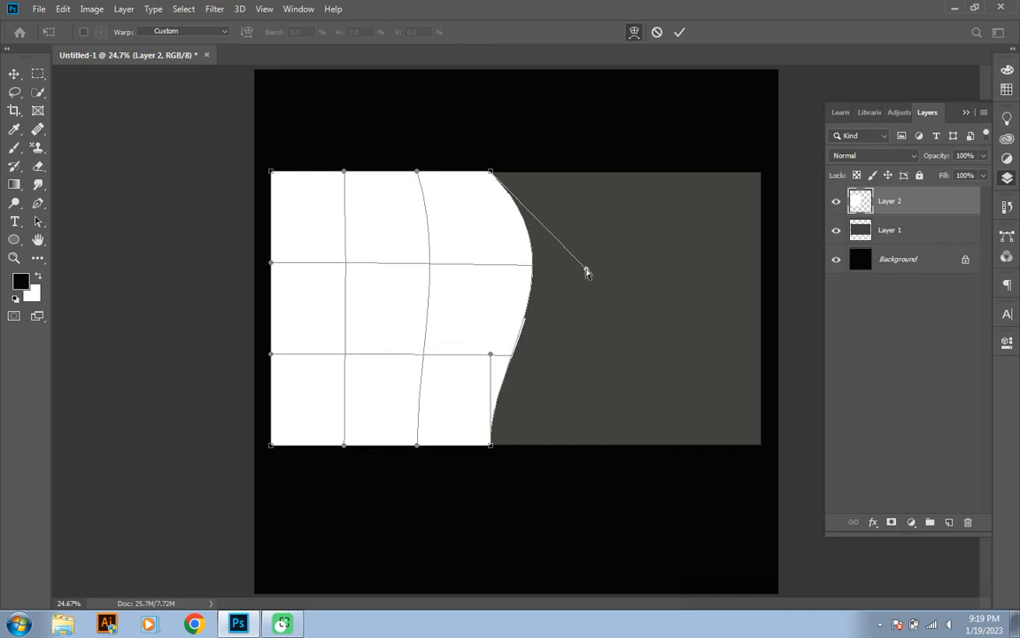
pyautogui.moveTo(491, 355); pyautogui.dragTo(373, 342)
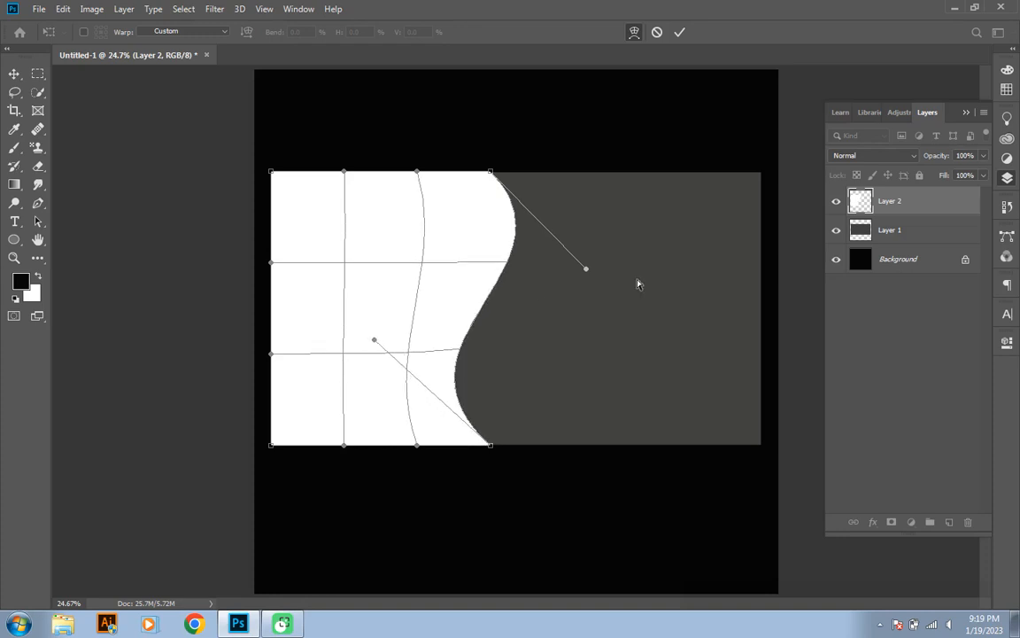
pyautogui.moveTo(587, 270)
pyautogui.mouseDown()
pyautogui.moveTo(561, 290)
pyautogui.moveTo(579, 286)
pyautogui.mouseUp()
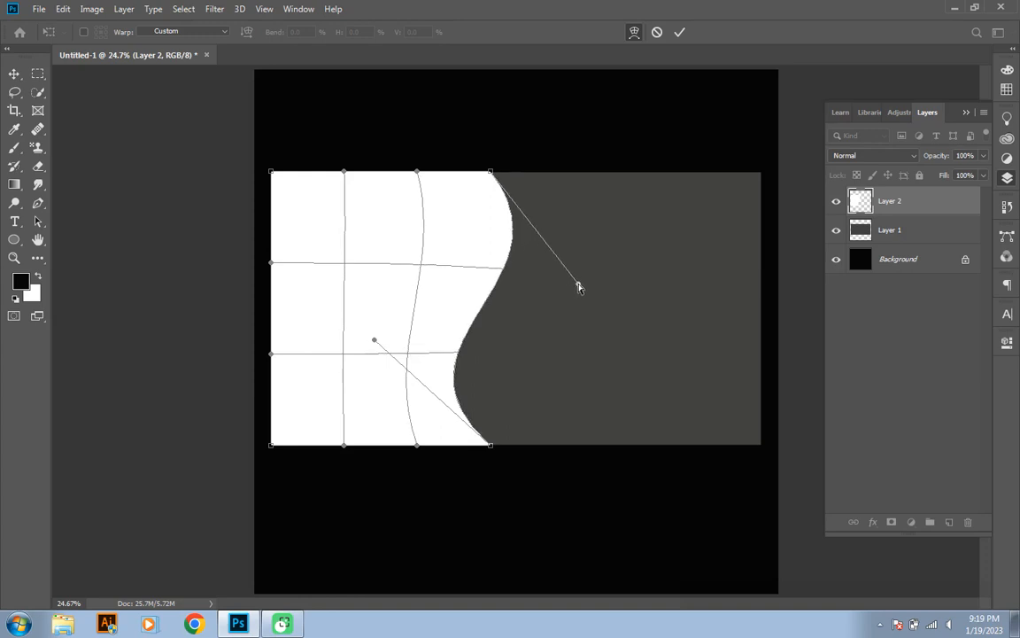
pyautogui.press('Return')
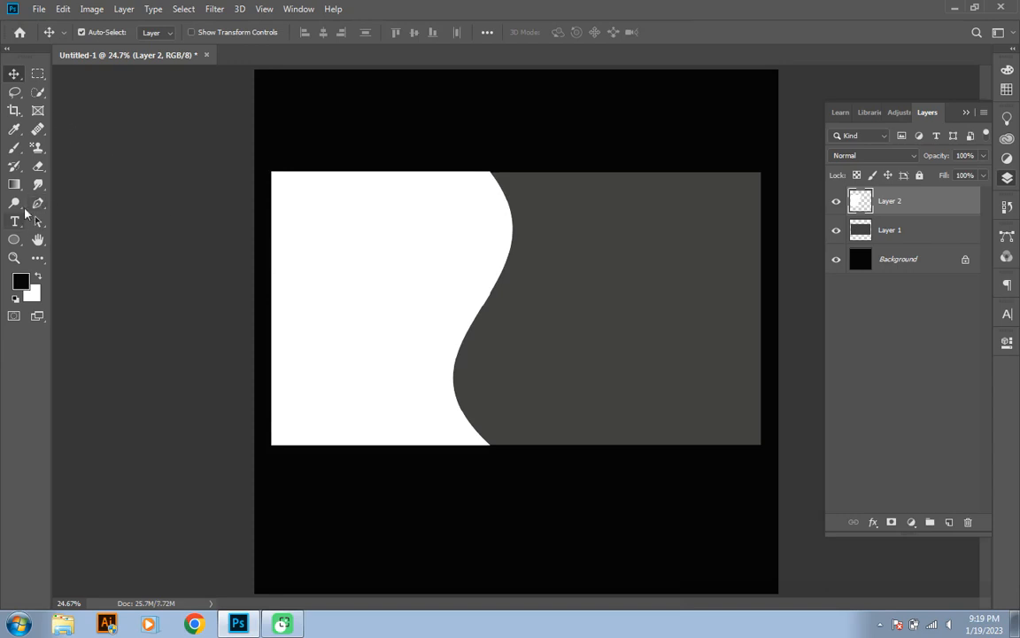
# Select a horizontal band from the white panel's left edge across the lower curve into the grey area, and add a new layer.
pyautogui.click(38, 74)
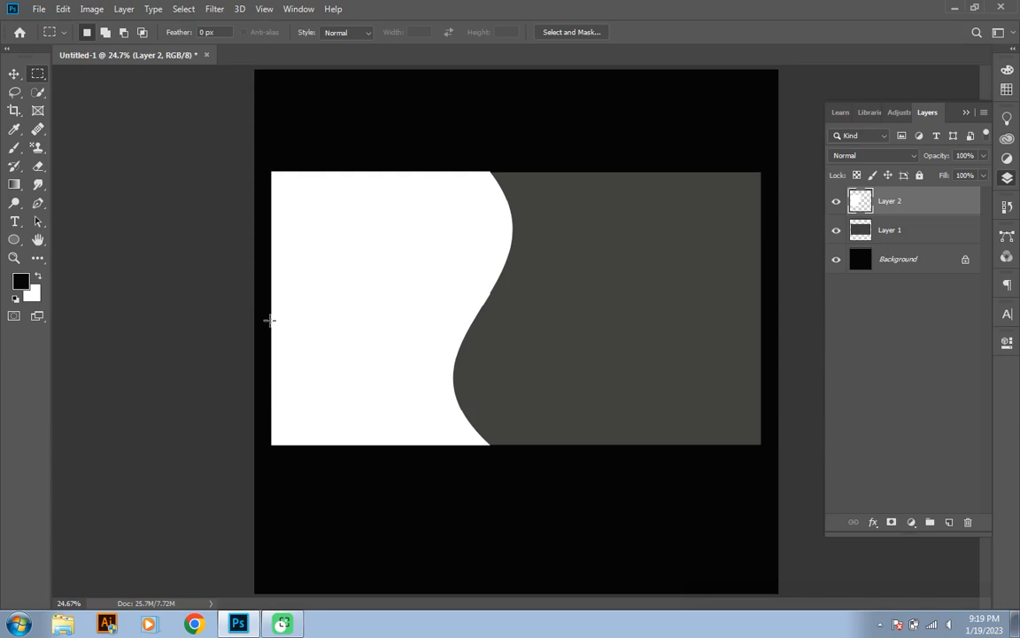
pyautogui.moveTo(270, 320); pyautogui.dragTo(539, 388)
pyautogui.click(948, 522)
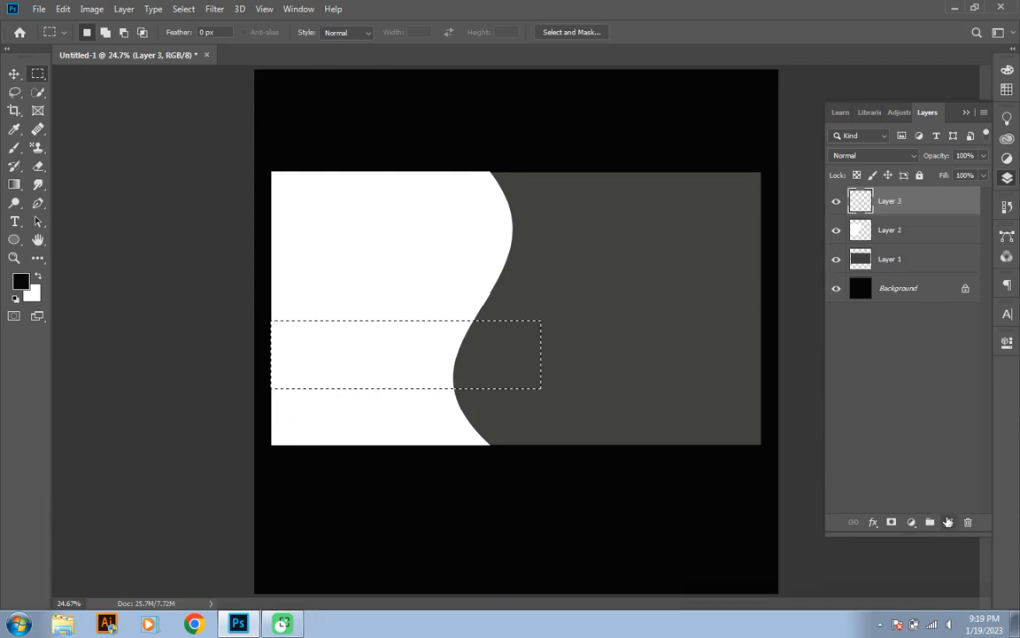
# Set the foreground colour to bright green 12ff00, fill the selected band with it, and deselect.
pyautogui.click(21, 282)
pyautogui.click(519, 277)
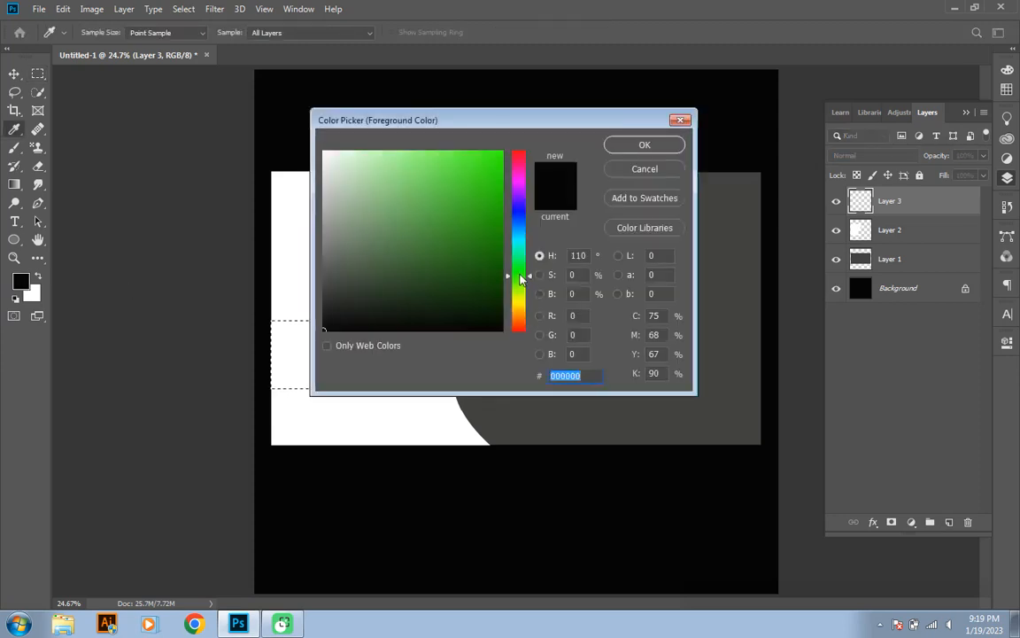
pyautogui.moveTo(482, 235)
pyautogui.mouseDown()
pyautogui.moveTo(501, 153)
pyautogui.moveTo(514, 146)
pyautogui.mouseUp()
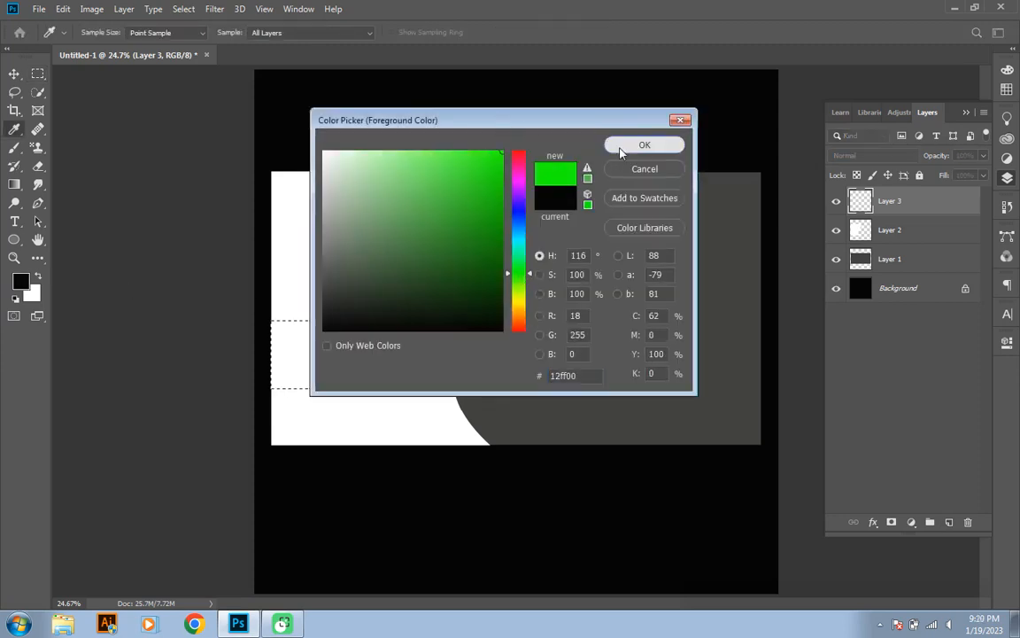
pyautogui.click(622, 147)
pyautogui.hotkey('alt', 'BackSpace')
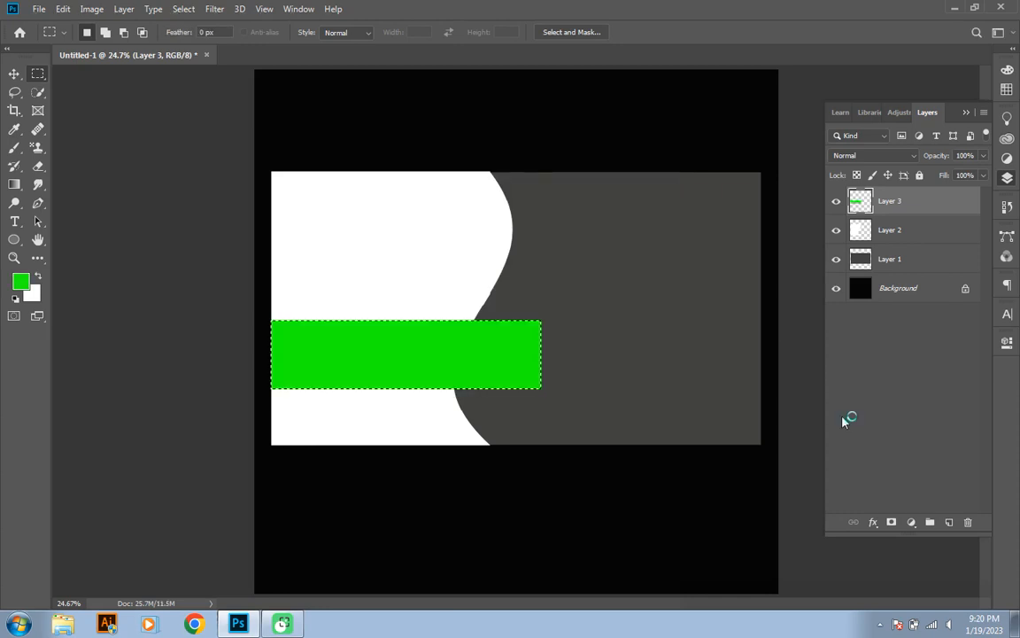
pyautogui.hotkey('ctrl', 'd')
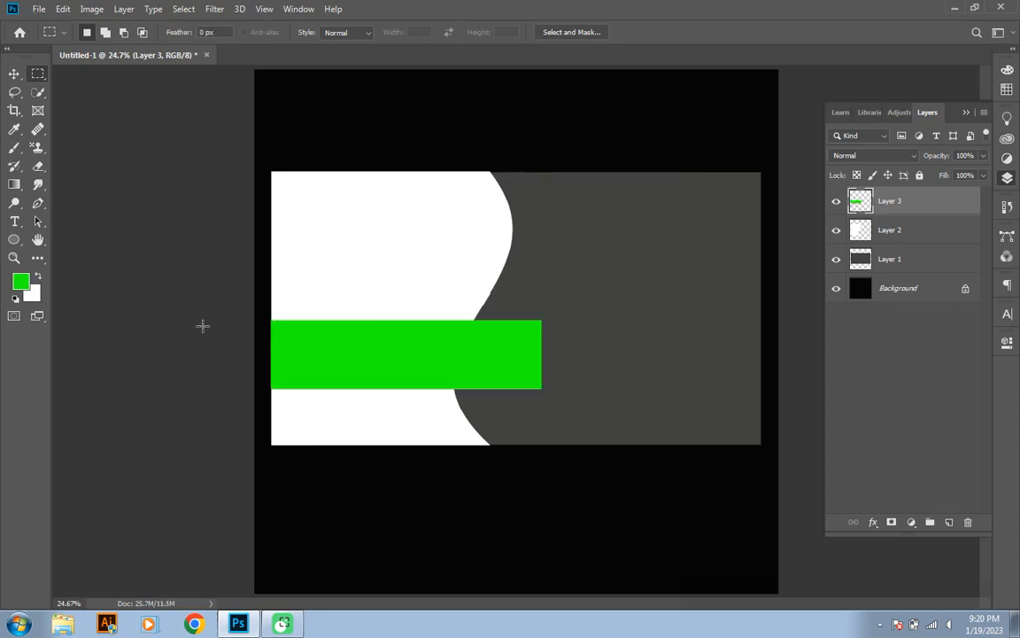
# Duplicate the bright green bar's layer and set the foreground colour to darker green 2cb322.
pyautogui.moveTo(921, 202); pyautogui.dragTo(949, 523)
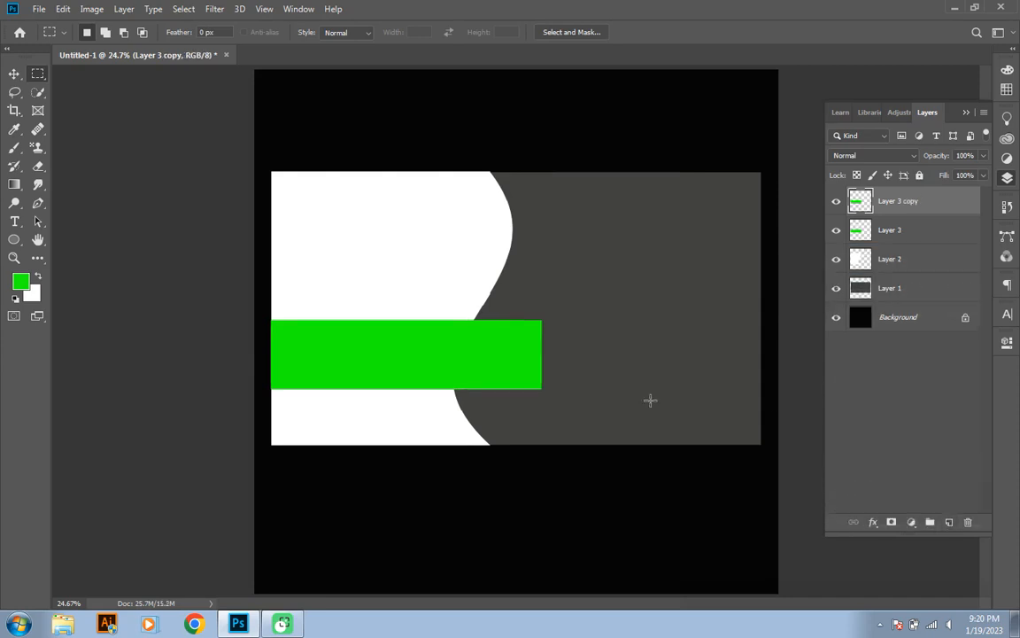
pyautogui.click(14, 73)
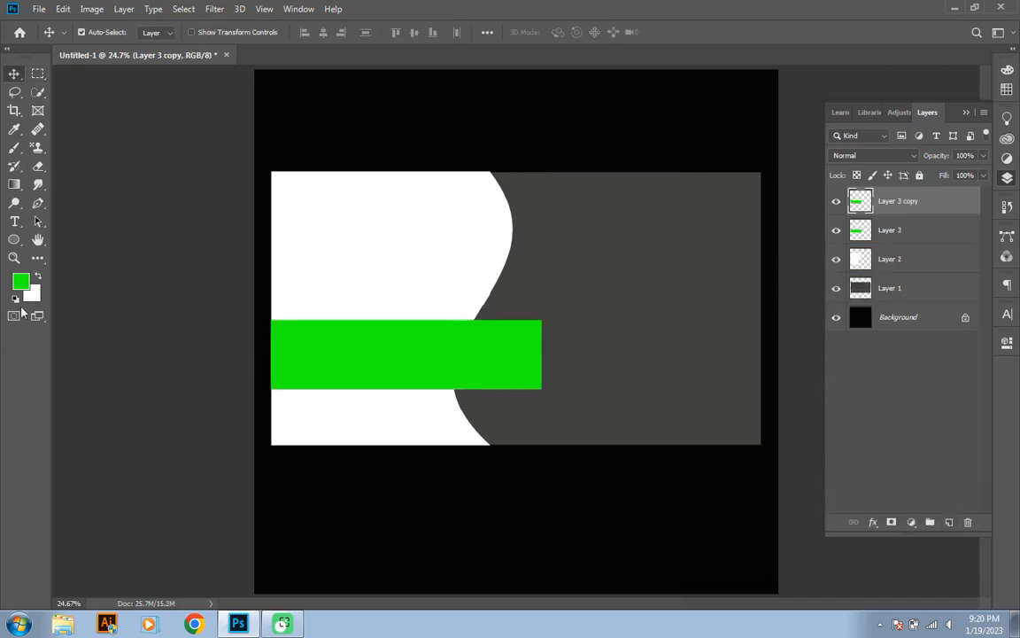
pyautogui.click(23, 282)
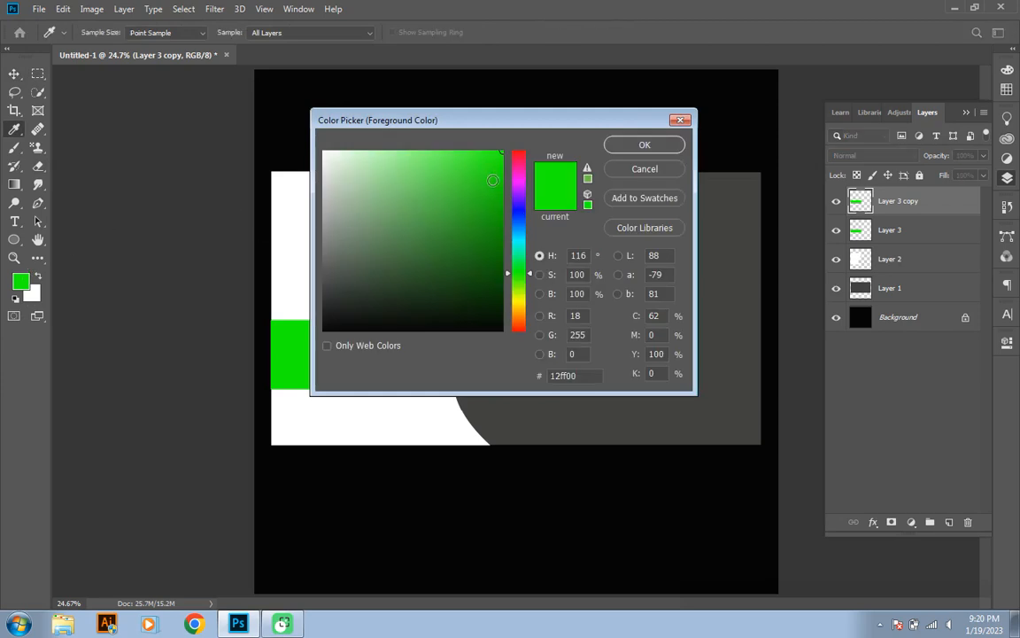
pyautogui.moveTo(493, 179); pyautogui.dragTo(470, 205)
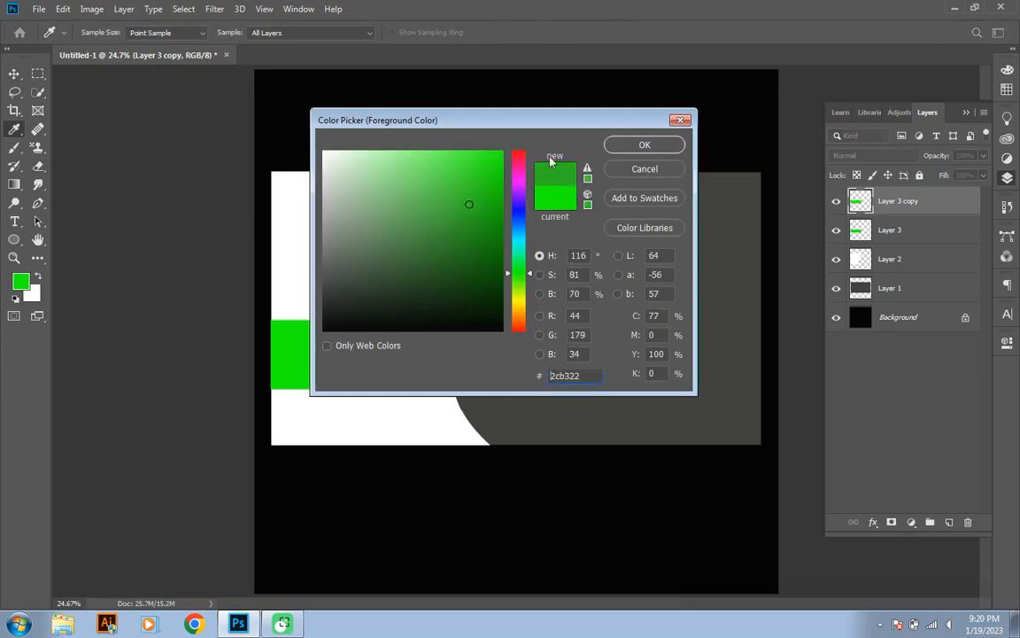
pyautogui.click(644, 146)
# Recolour only the duplicated bar with the darker green foreground colour, leaving nothing selected.
pyautogui.hotkey('alt', 'BackSpace')
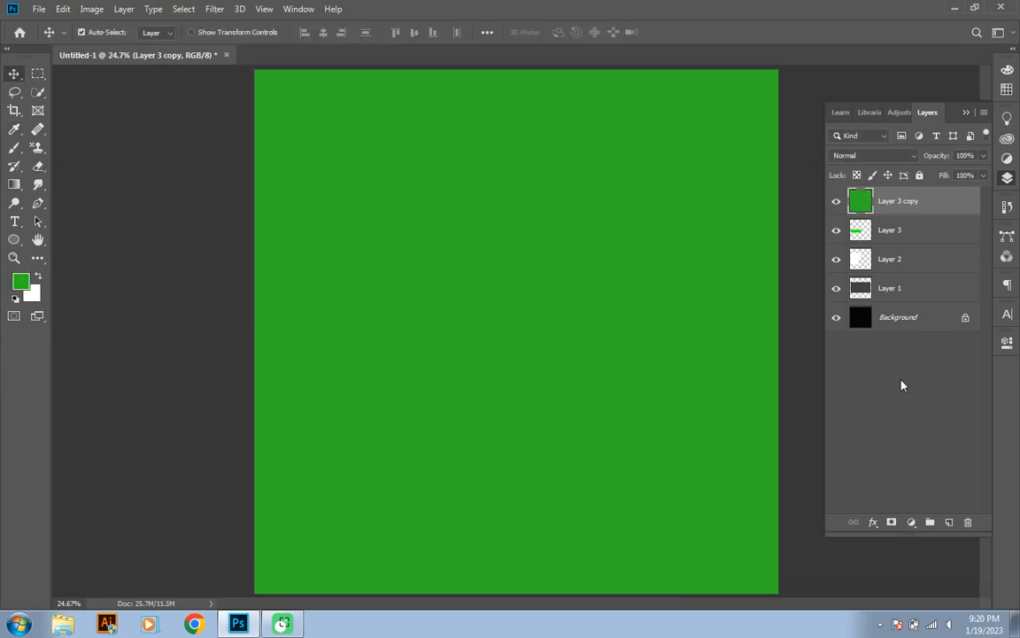
pyautogui.hotkey('ctrl', 'z')
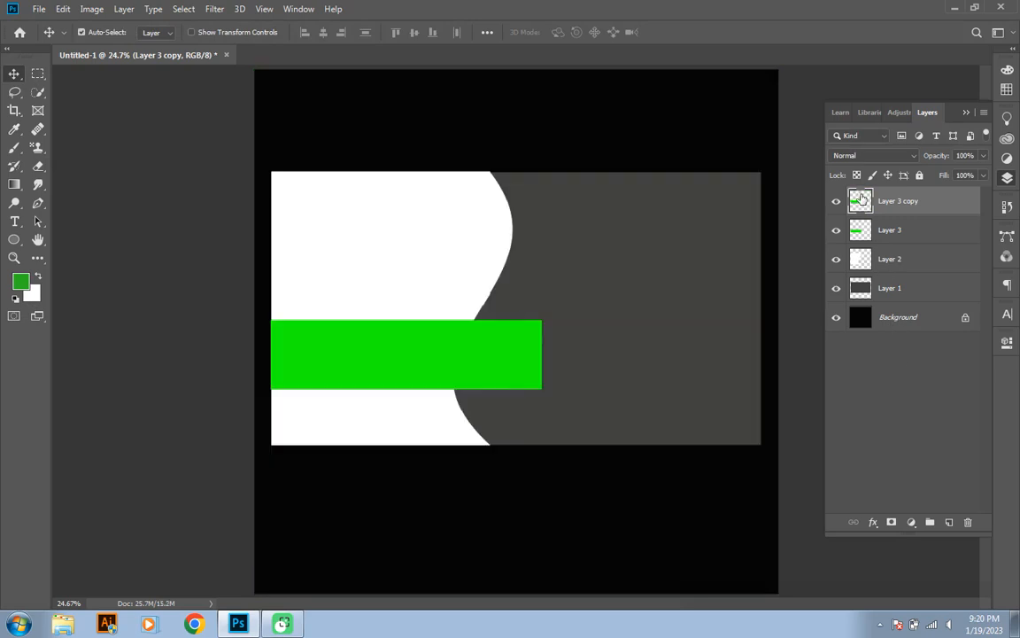
pyautogui.press('super')
pyautogui.press('super')
pyautogui.keyDown('ctrl'); pyautogui.click(863, 197); pyautogui.keyUp('ctrl')
pyautogui.hotkey('alt', 'BackSpace')
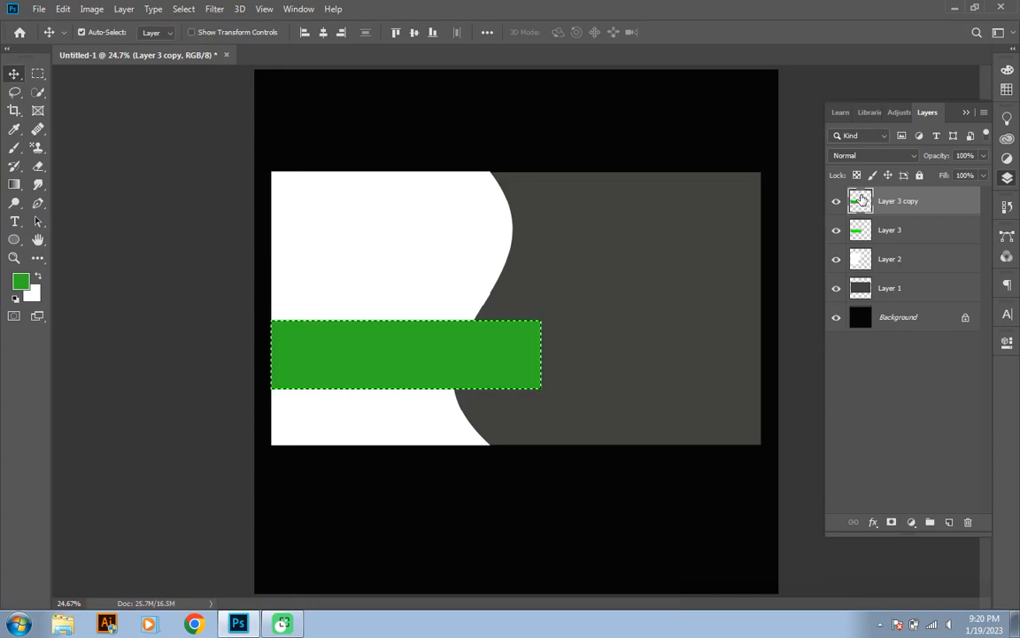
pyautogui.hotkey('ctrl', 'd')
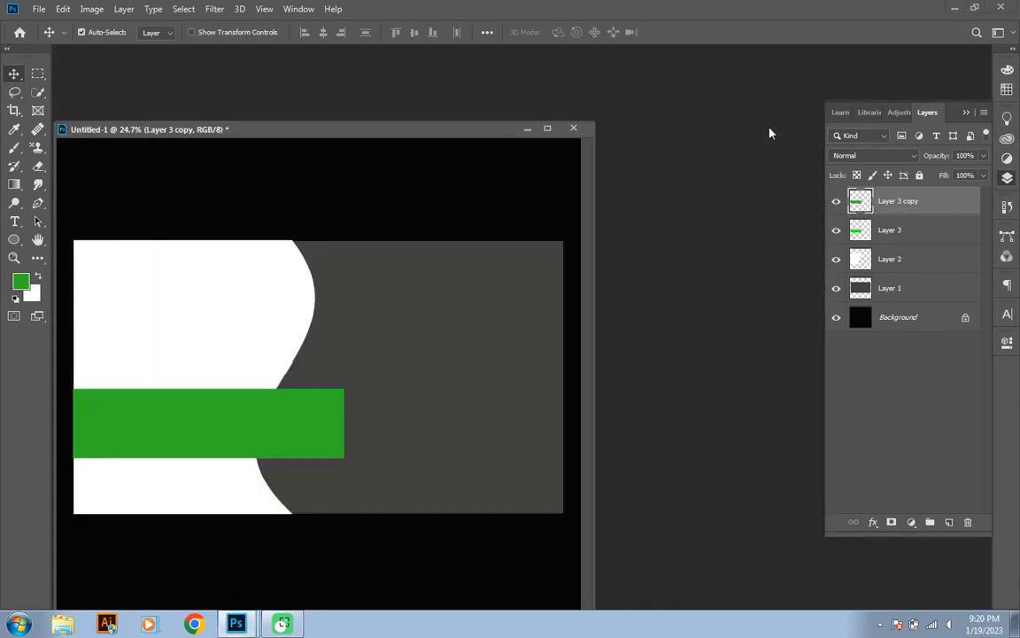
# Place the dark green bar's layer beneath Layer 2 and nudge the bar slightly right and upward.
pyautogui.moveTo(391, 135); pyautogui.dragTo(397, 58)
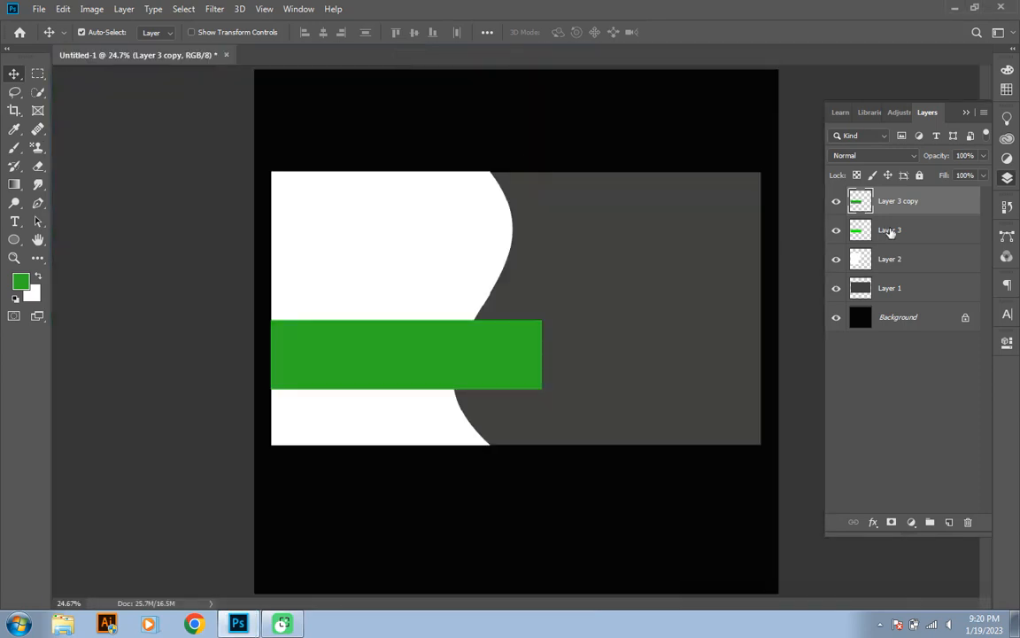
pyautogui.moveTo(901, 202); pyautogui.dragTo(907, 281)
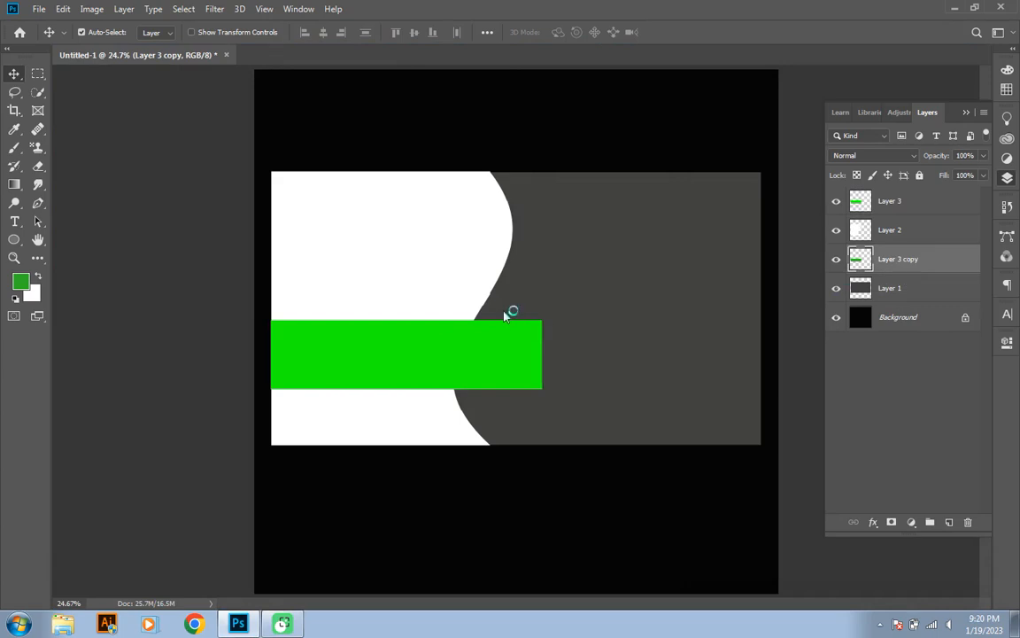
pyautogui.hotkey('shift', 'Right')
pyautogui.hotkey('shift', 'Up')
pyautogui.hotkey('shift', 'Up')
pyautogui.hotkey('shift', 'Up')
pyautogui.hotkey('shift', 'Up')
pyautogui.hotkey('shift', 'Up')
pyautogui.hotkey('shift', 'Up')
# Raise and distort the dark green bar so only a sloping fold shows above the bright bar's right end, between the panel curve and bar corner.
pyautogui.hotkey('ctrl', 't')
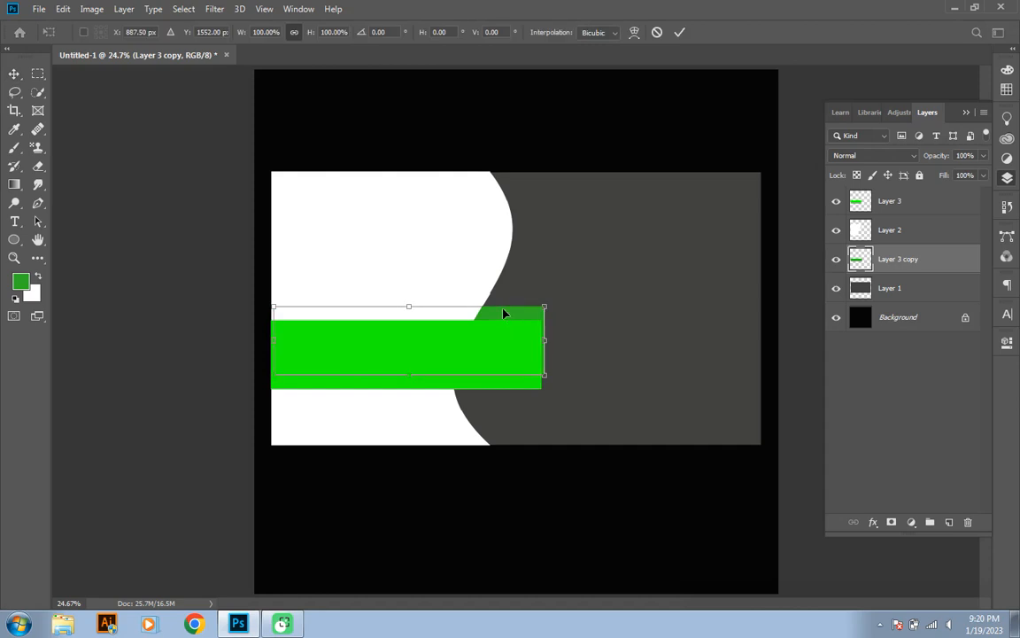
pyautogui.moveTo(493, 310); pyautogui.dragTo(492, 299)
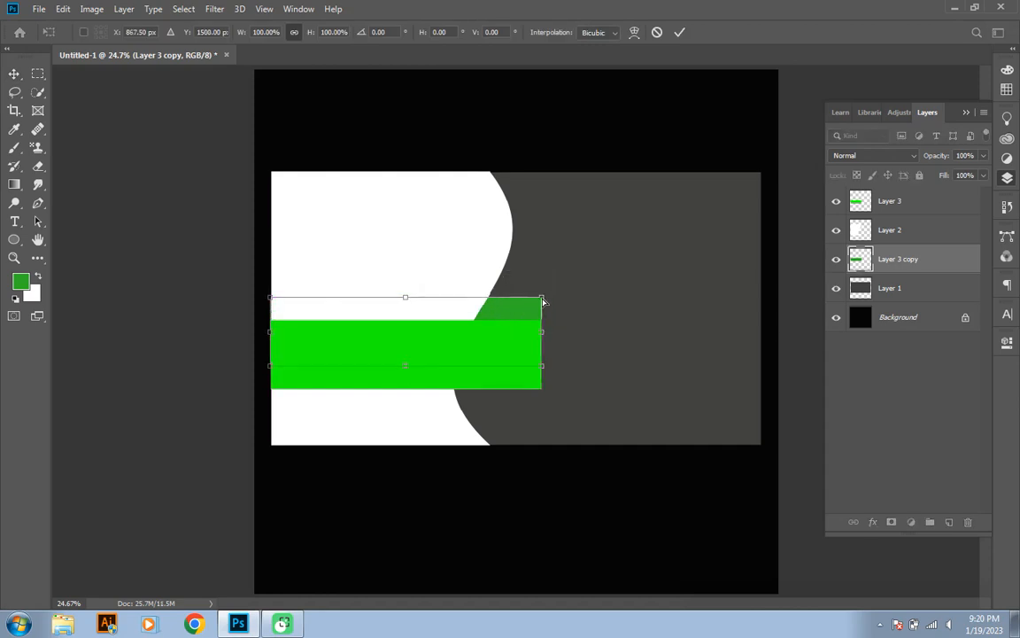
pyautogui.moveTo(543, 302); pyautogui.dragTo(539, 318)
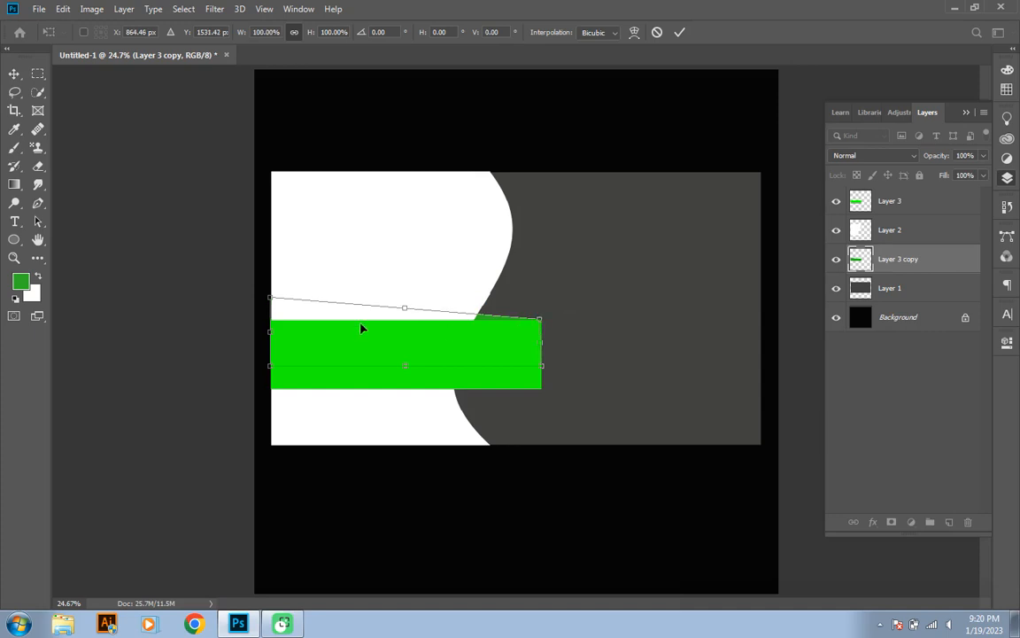
pyautogui.moveTo(403, 304); pyautogui.dragTo(403, 293)
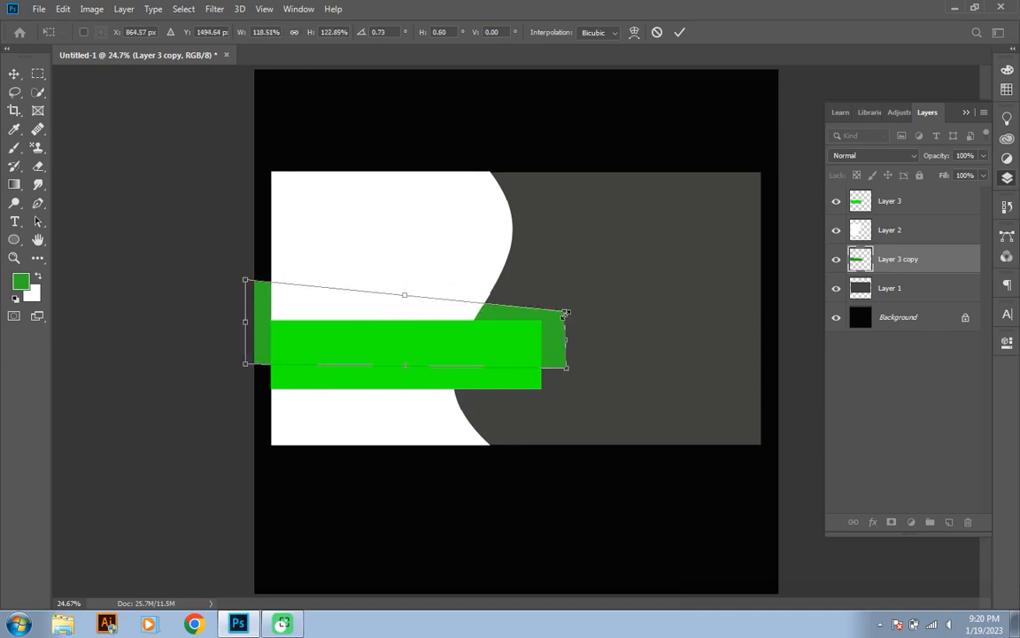
pyautogui.moveTo(566, 316); pyautogui.dragTo(540, 322)
pyautogui.moveTo(567, 369); pyautogui.dragTo(536, 373)
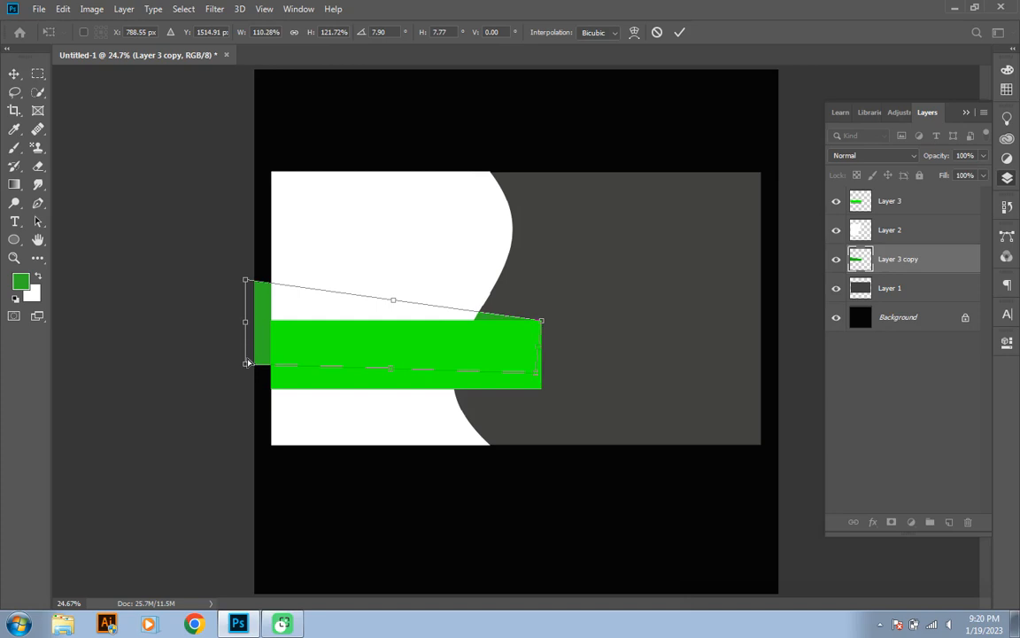
pyautogui.moveTo(247, 362); pyautogui.dragTo(289, 364)
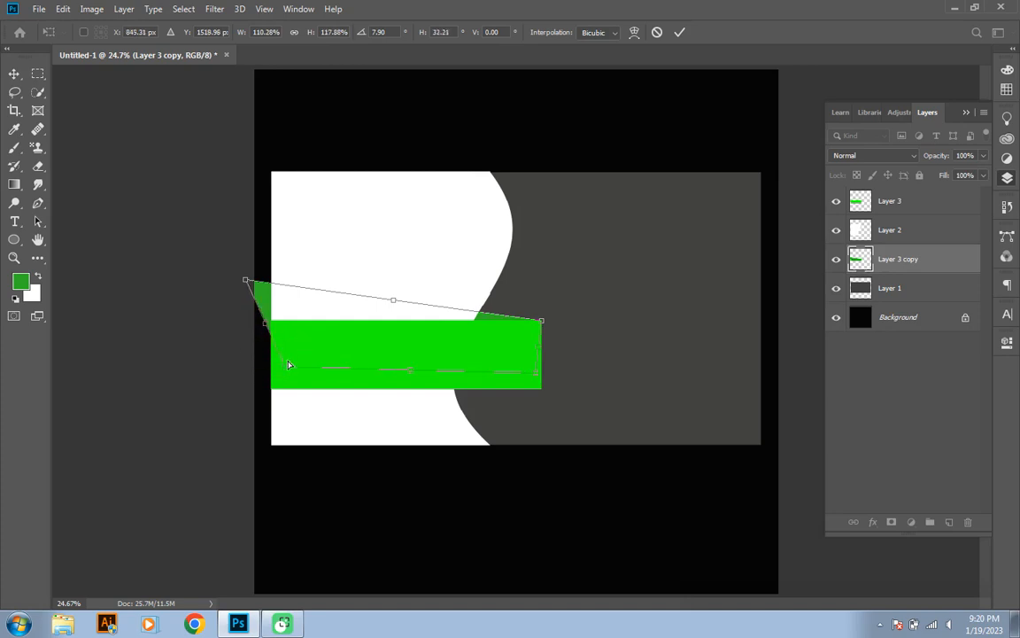
pyautogui.moveTo(247, 284); pyautogui.dragTo(286, 270)
pyautogui.press('Return')
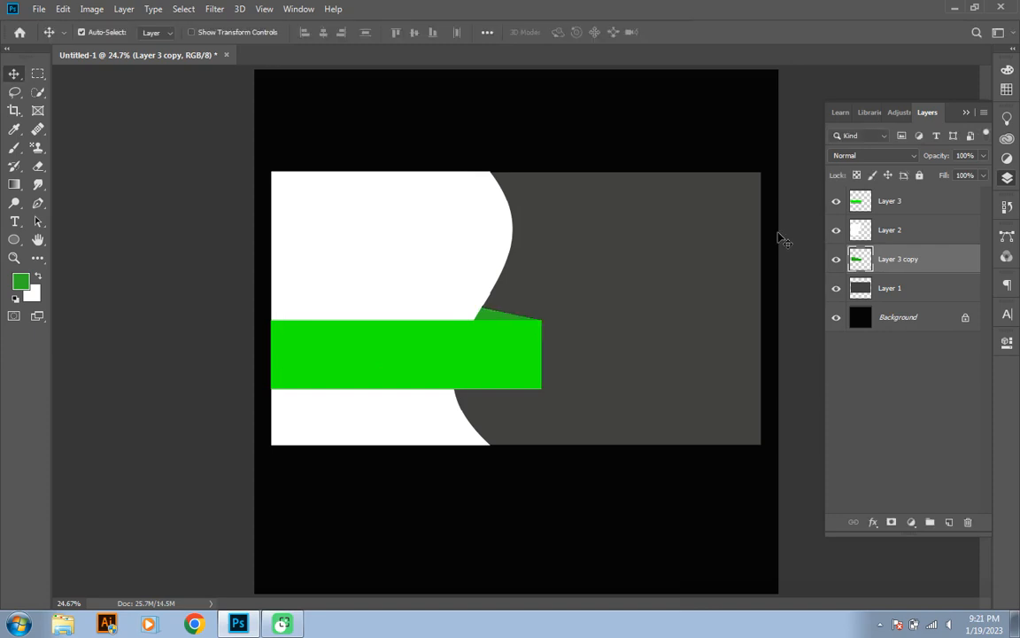
# Make two horizontally offset copies of the white curved panel over the grey area and fill the upper copy with dark green.
pyautogui.click(899, 232)
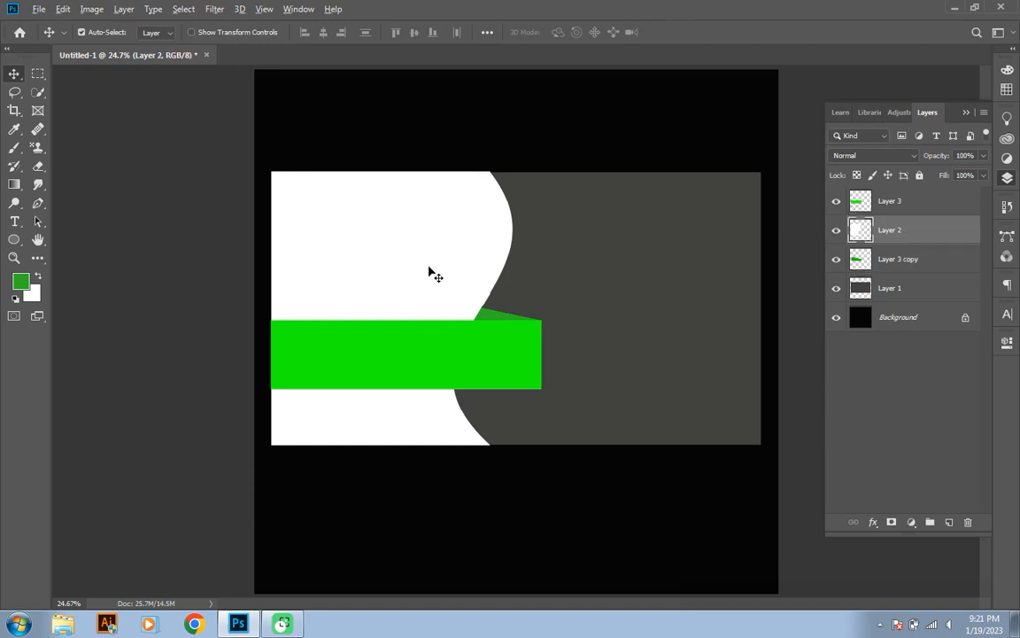
pyautogui.moveTo(455, 325); pyautogui.dragTo(669, 298)
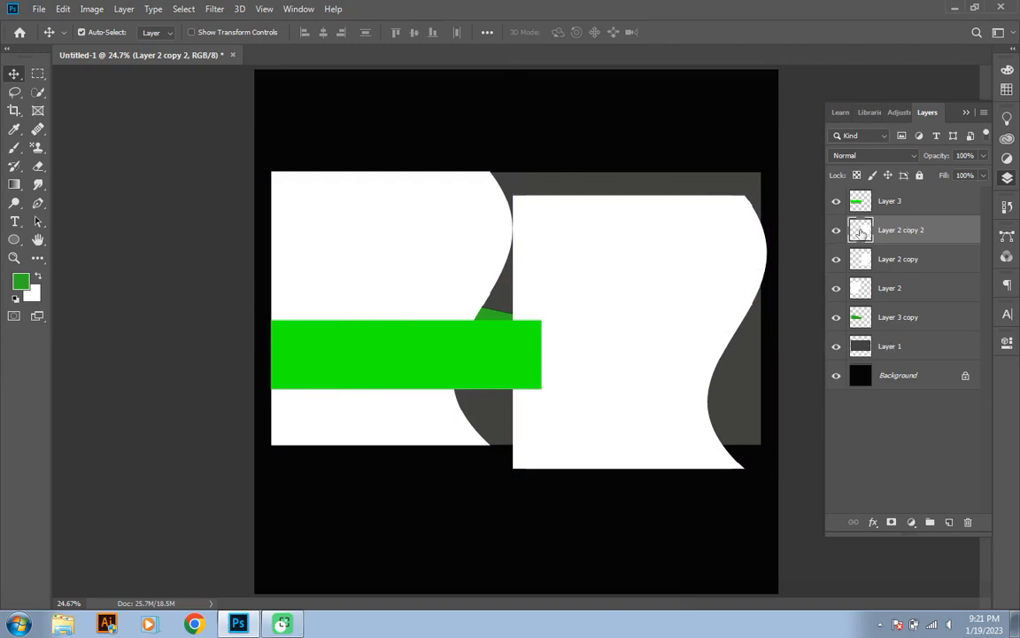
pyautogui.press('super')
pyautogui.press('super')
pyautogui.press('ctrl')
pyautogui.keyDown('ctrl'); pyautogui.click(861, 232); pyautogui.keyUp('ctrl')
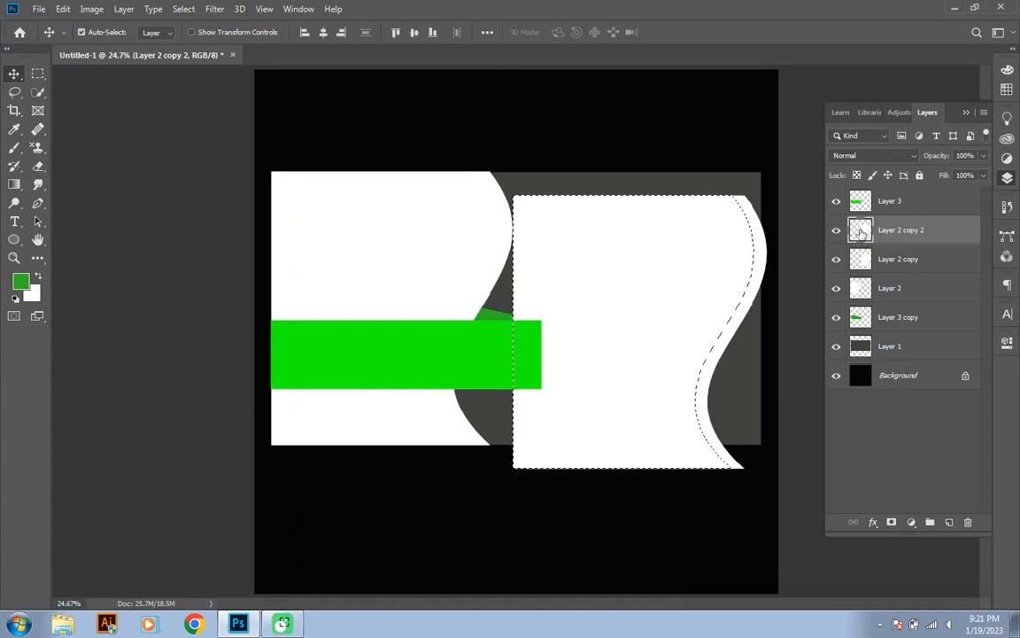
pyautogui.hotkey('alt', 'BackSpace')
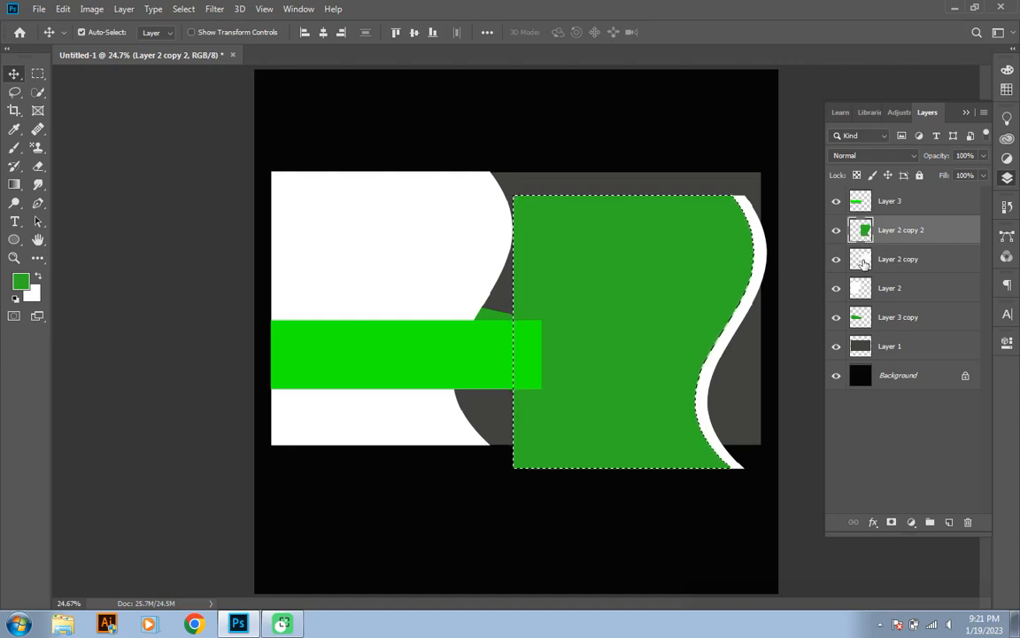
# Cut the upper copy's shape out of Layer 2 copy to leave a thin curved strip, and delete Layer 2 copy 2.
pyautogui.click(862, 261)
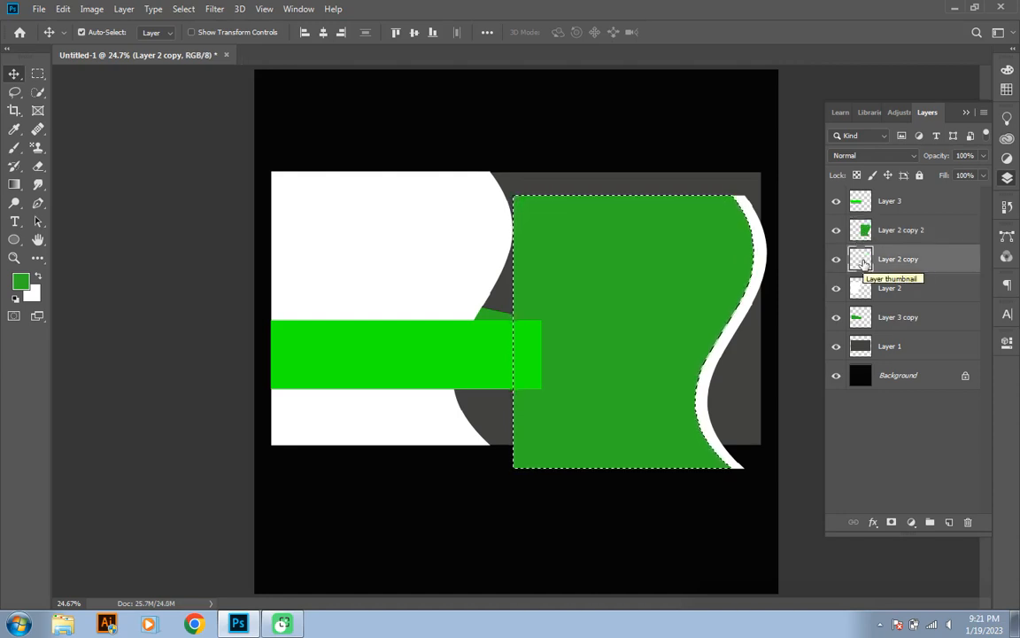
pyautogui.hotkey('ctrl', 'd')
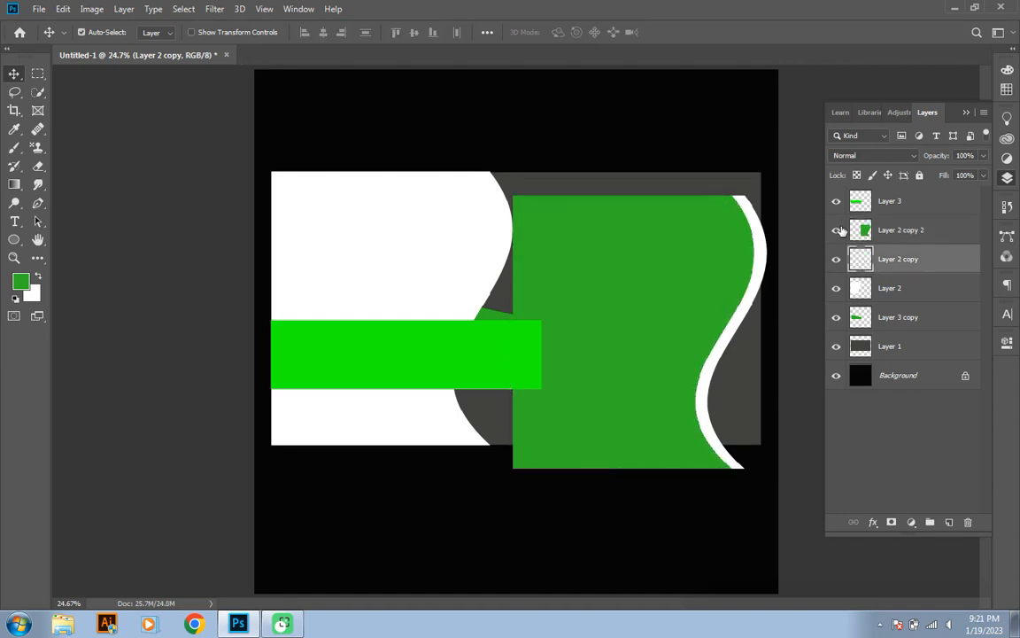
pyautogui.click(836, 230)
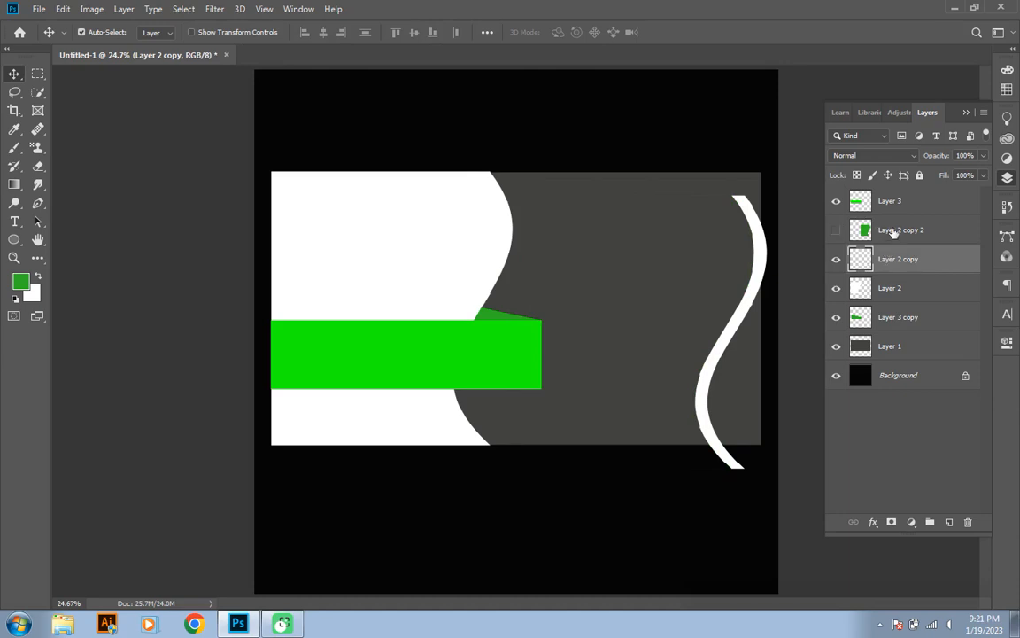
pyautogui.moveTo(892, 232); pyautogui.dragTo(968, 524)
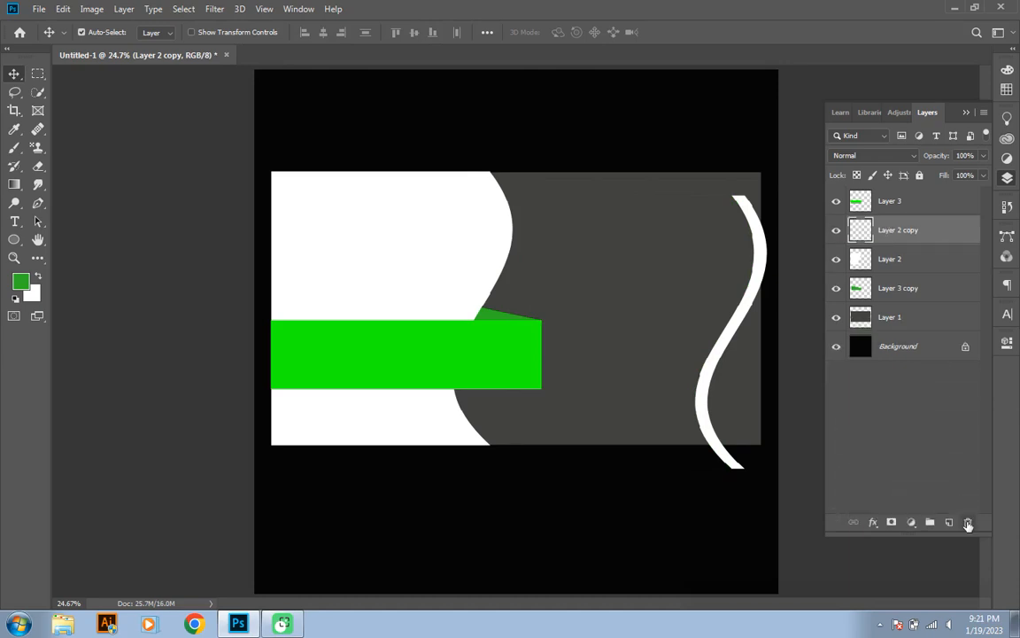
# Position the thin curved strip in the grey area alongside the white panel's curved edge and recolour it black.
pyautogui.moveTo(750, 299); pyautogui.dragTo(536, 286)
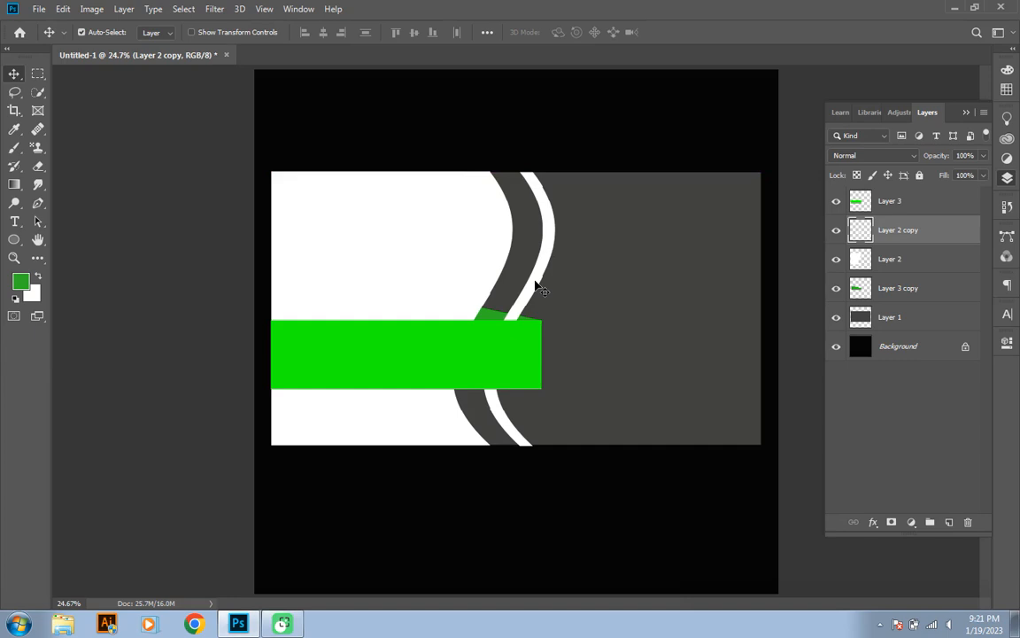
pyautogui.keyDown('ctrl'); pyautogui.click(862, 230); pyautogui.keyUp('ctrl')
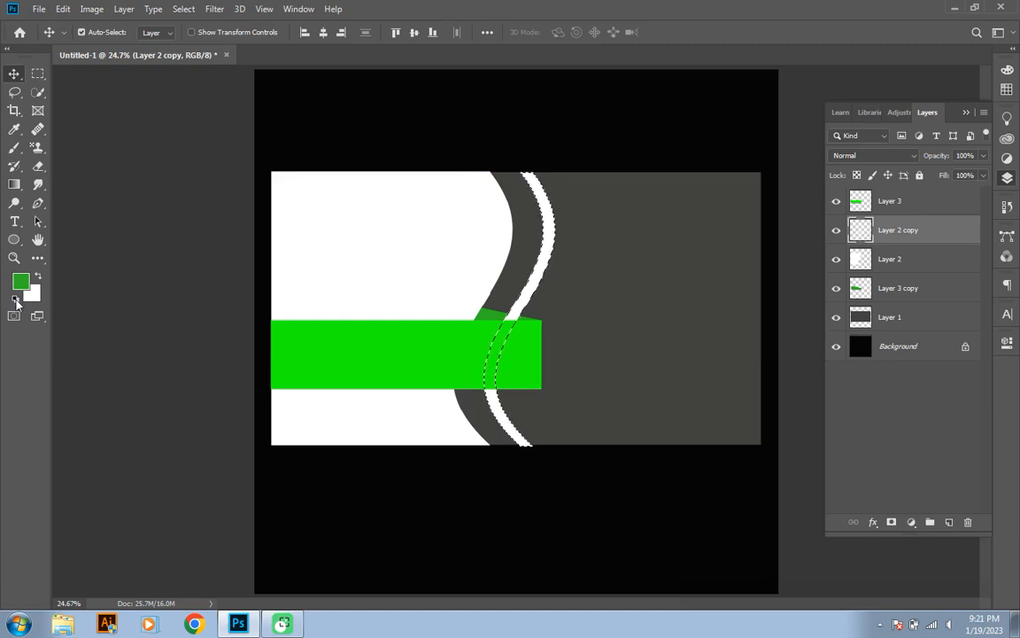
pyautogui.click(15, 297)
pyautogui.hotkey('alt', 'BackSpace')
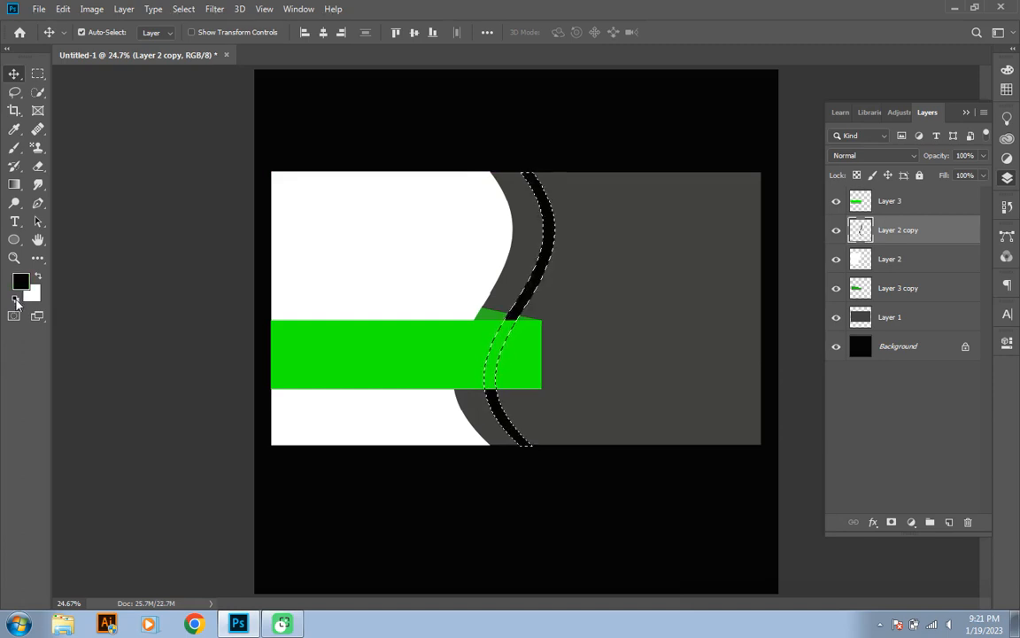
pyautogui.hotkey('ctrl', 'd')
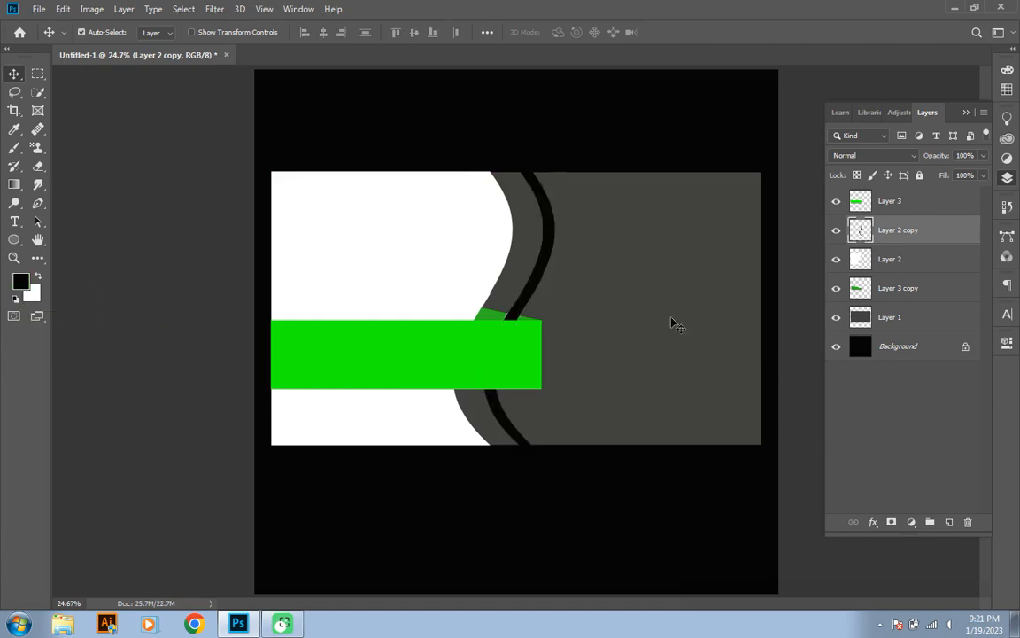
pyautogui.moveTo(537, 282); pyautogui.dragTo(542, 279)
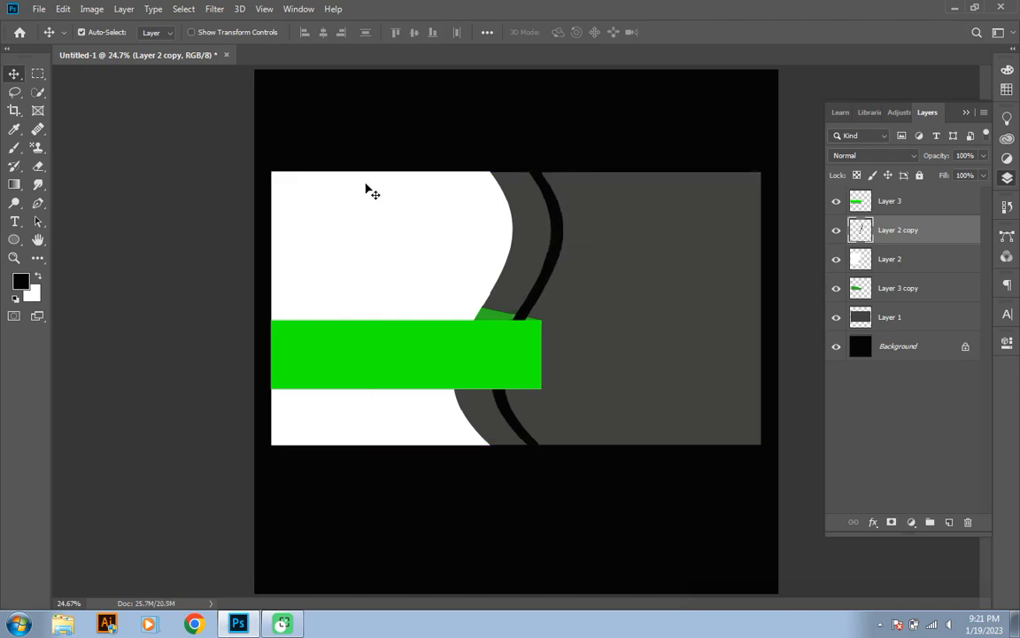
# Add the text line "urwww.yIpsum" at the green bar's location.
pyautogui.click(15, 221)
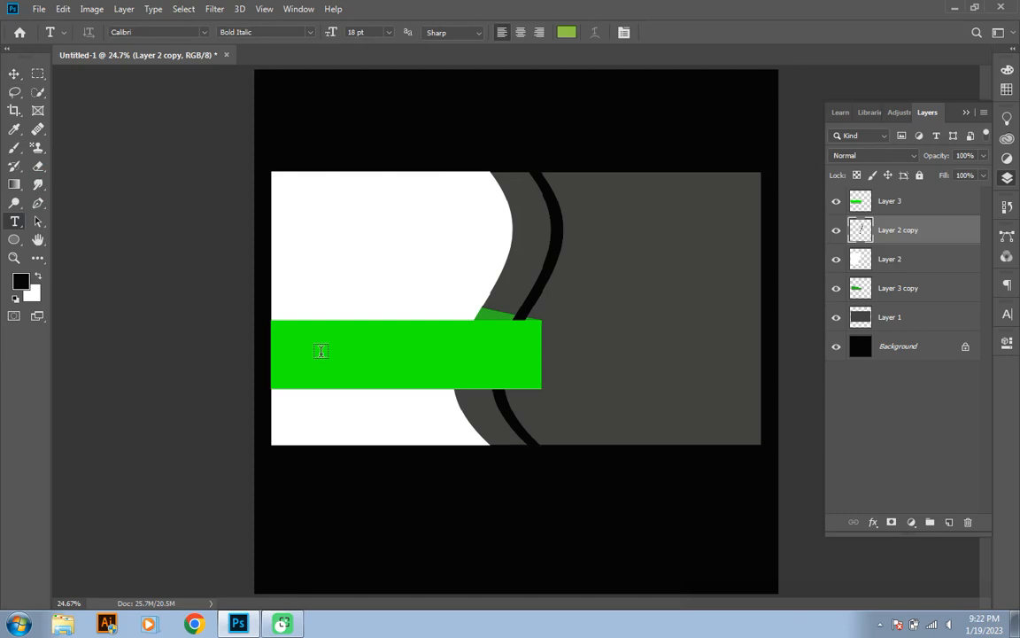
pyautogui.click(320, 352)
pyautogui.press('BackSpace')
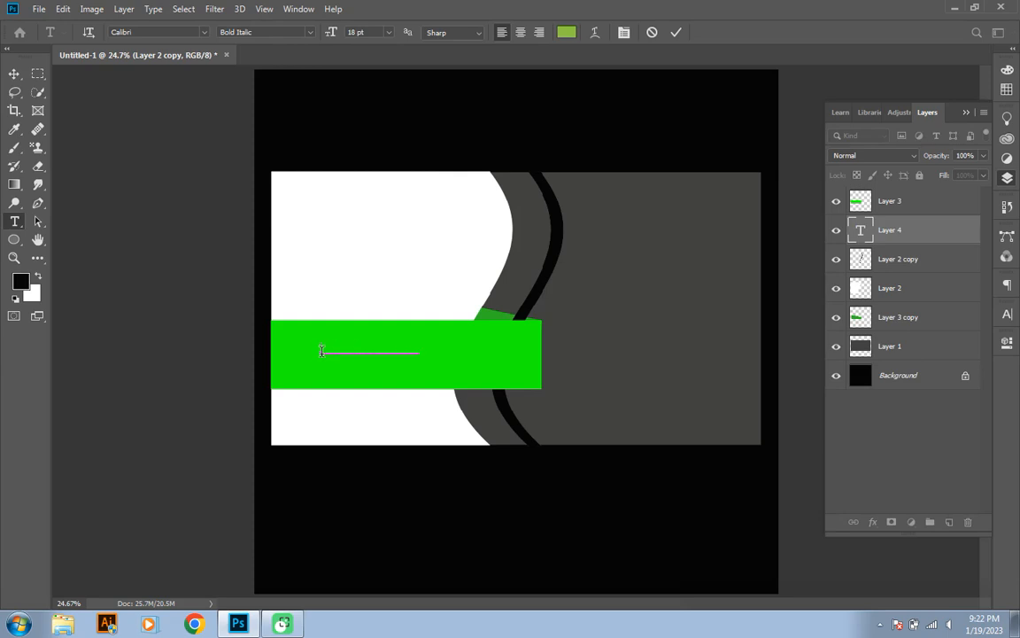
pyautogui.click(14, 74)
# Move the text line from behind the green bar onto the dark grey area, keeping the bar at its original place.
pyautogui.moveTo(376, 363); pyautogui.dragTo(383, 416)
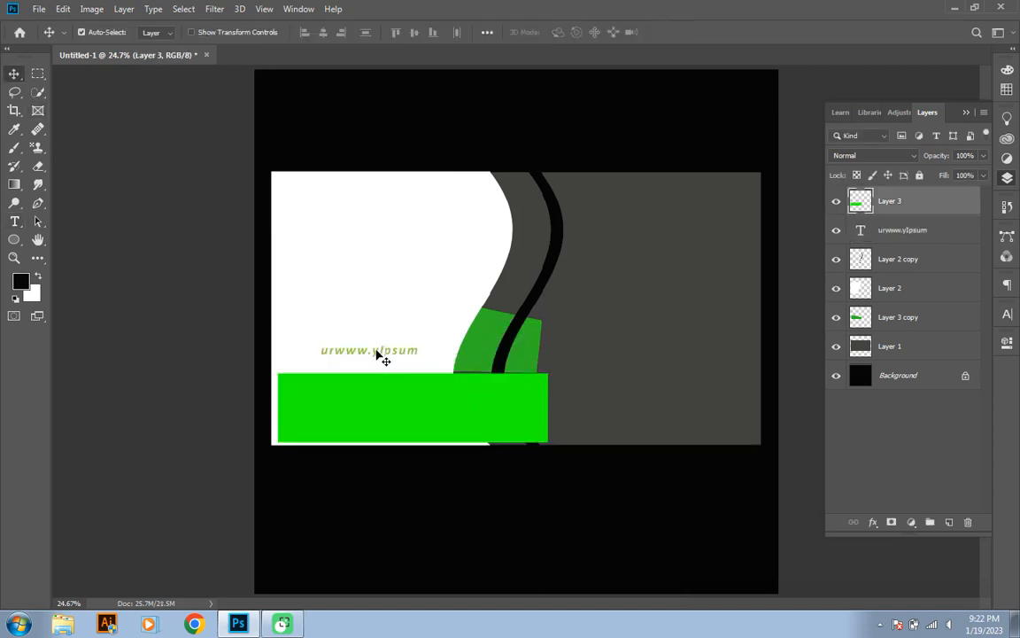
pyautogui.moveTo(378, 354); pyautogui.dragTo(652, 350)
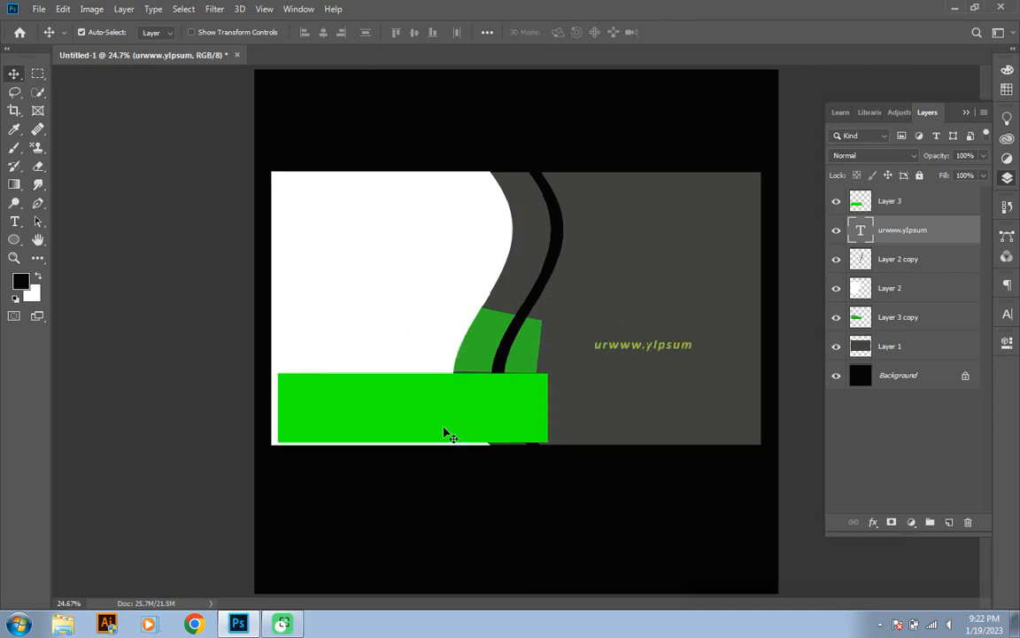
pyautogui.moveTo(446, 413); pyautogui.dragTo(439, 365)
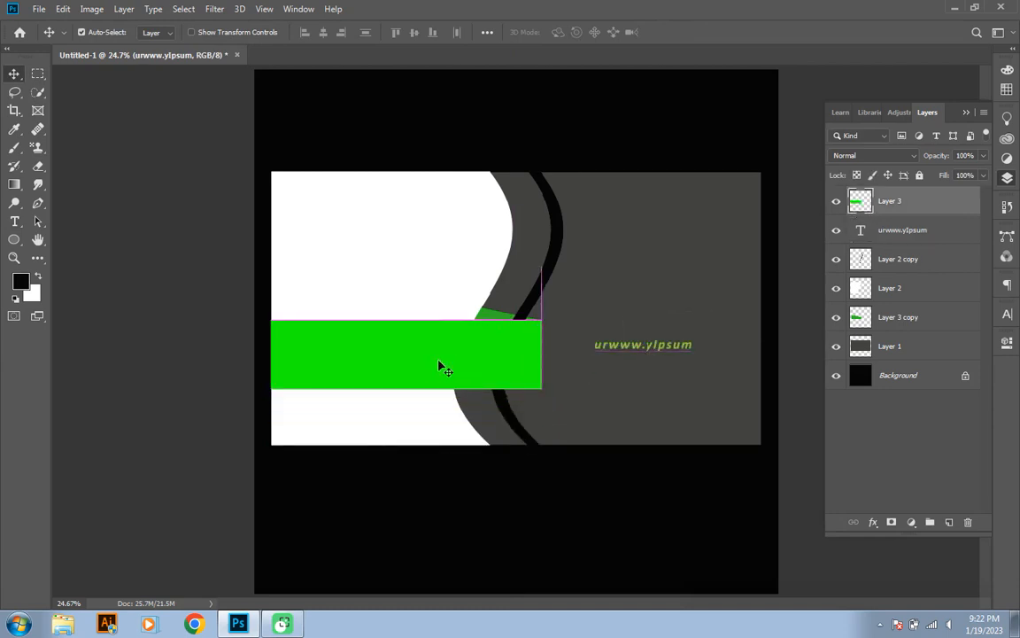
pyautogui.doubleClick(670, 345)
pyautogui.click(695, 347)
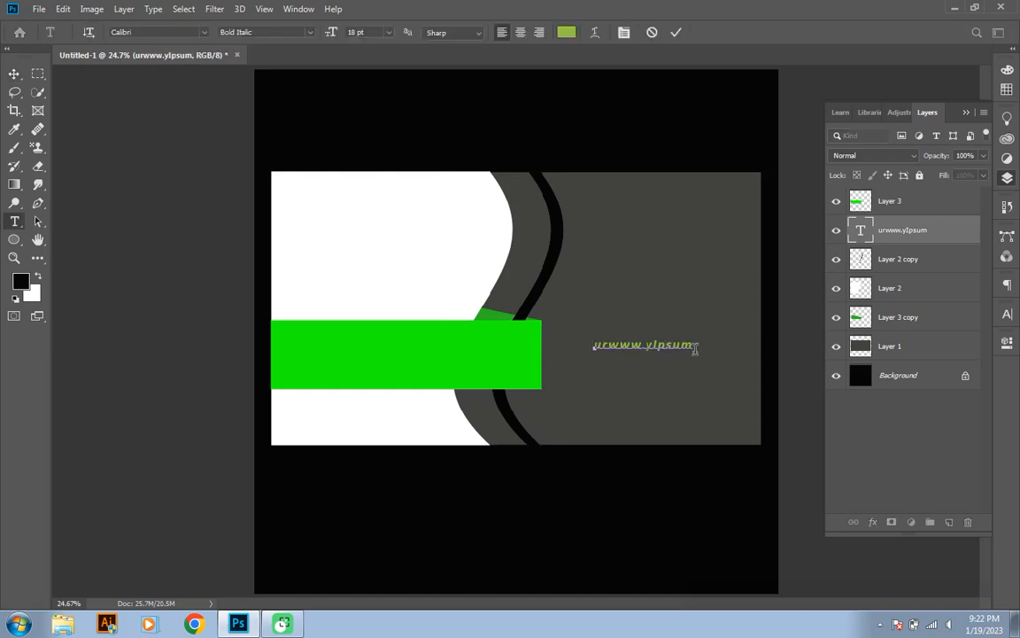
pyautogui.press('BackSpace')
pyautogui.press('BackSpace')
pyautogui.press('BackSpace')
pyautogui.press('BackSpace')
pyautogui.press('BackSpace')
pyautogui.press('BackSpace')
pyautogui.write('ww')
pyautogui.click(14, 74)
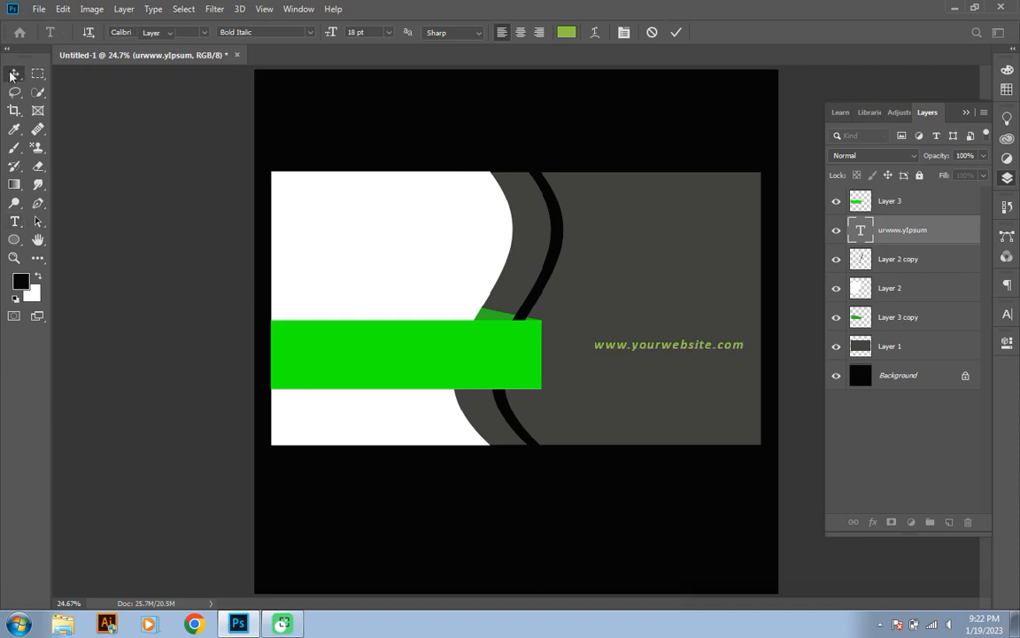
# Place the website text over the green bar, stack its layer above Layer 3, and recolour the text white (ffffff).
pyautogui.moveTo(664, 350); pyautogui.dragTo(422, 358)
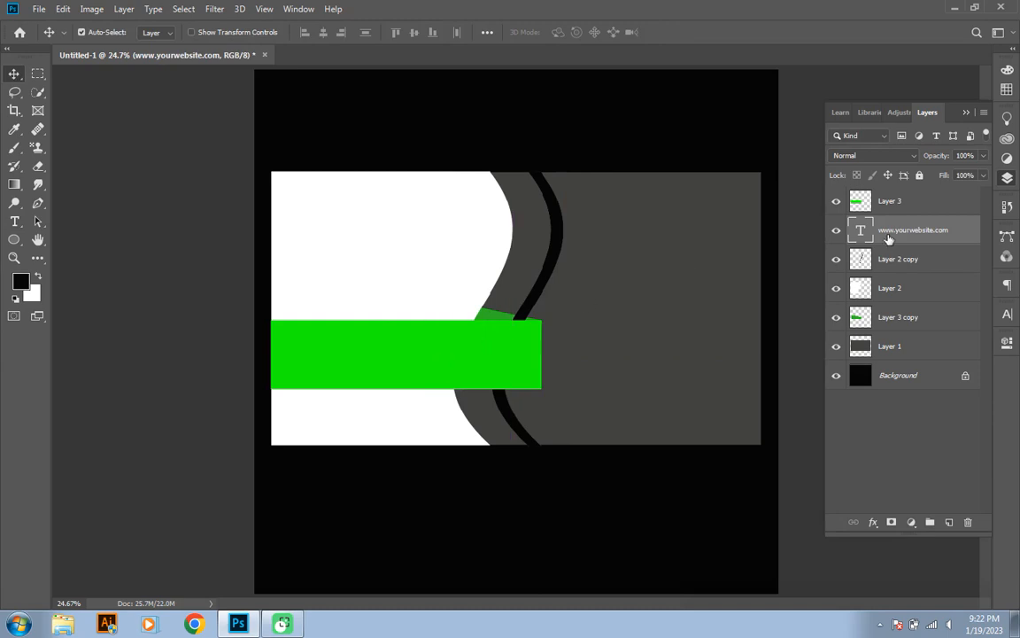
pyautogui.moveTo(888, 227); pyautogui.dragTo(883, 197)
pyautogui.doubleClick(427, 357)
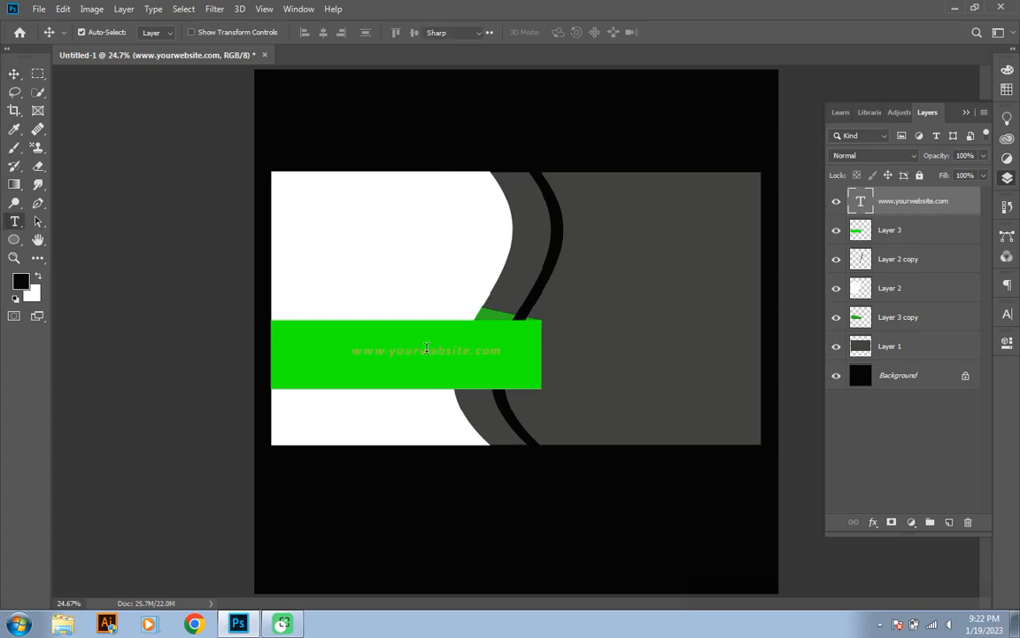
pyautogui.click(565, 33)
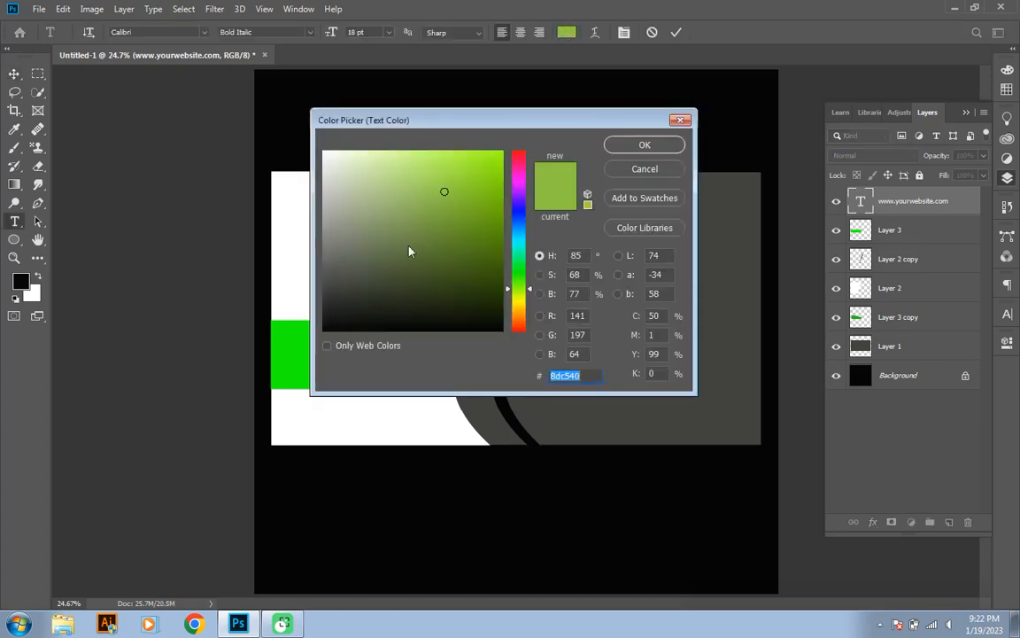
pyautogui.moveTo(409, 252); pyautogui.dragTo(306, 133)
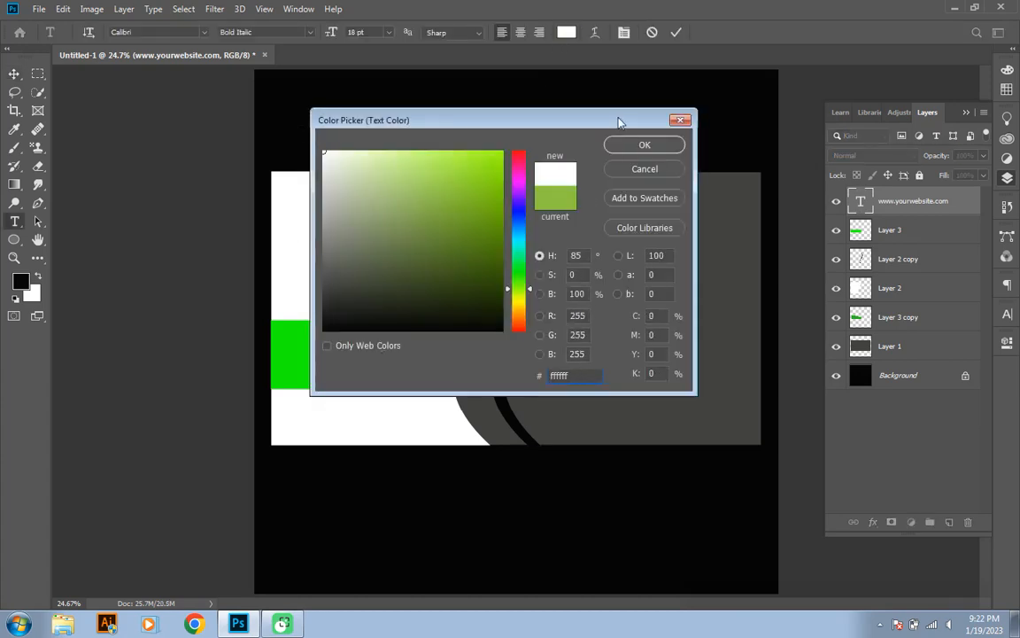
pyautogui.click(637, 144)
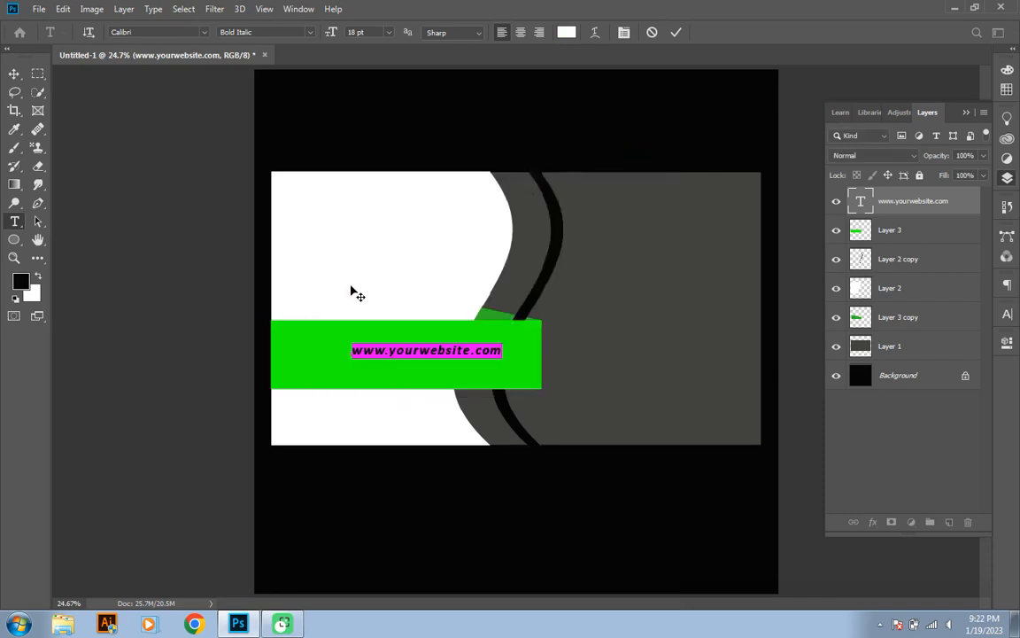
pyautogui.hotkey('ctrl', 'Return')
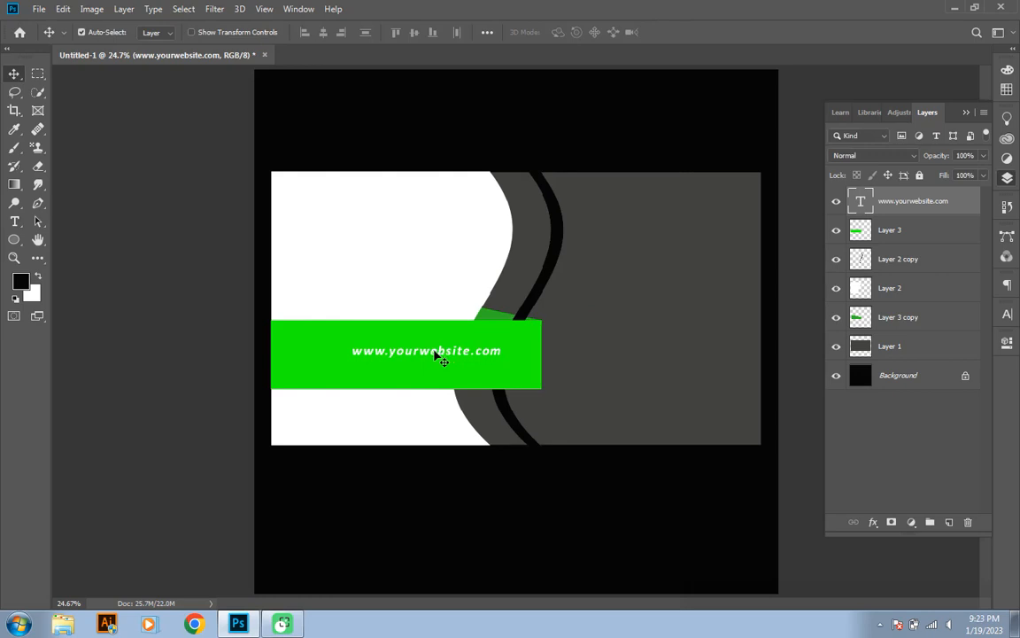
# Shift the website text within the green bar and enlarge it to span most of the bar's width.
pyautogui.moveTo(435, 354); pyautogui.dragTo(406, 358)
pyautogui.hotkey('ctrl', 't')
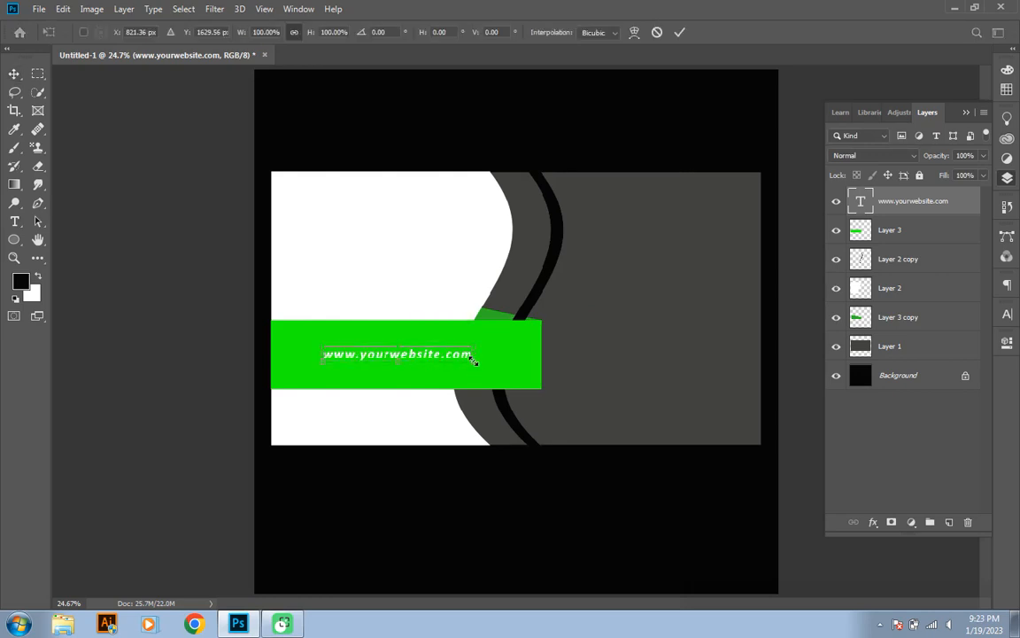
pyautogui.moveTo(483, 366); pyautogui.dragTo(497, 367)
pyautogui.press('Return')
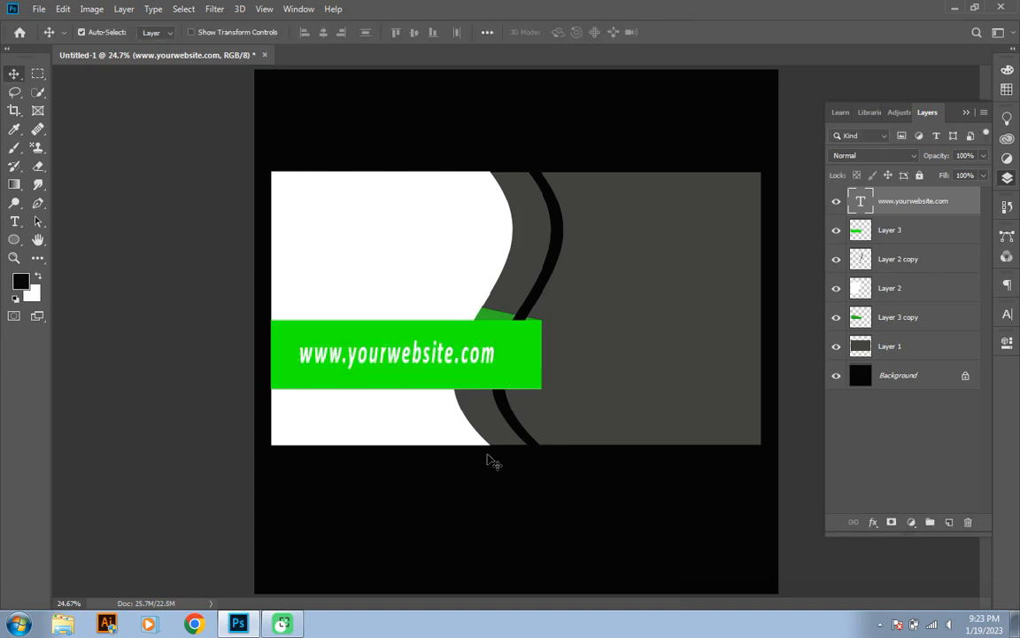
# Draw an unfilled ring about 467 × 455 px on the dark grey area and give its stroke the dashed style.
pyautogui.click(15, 239)
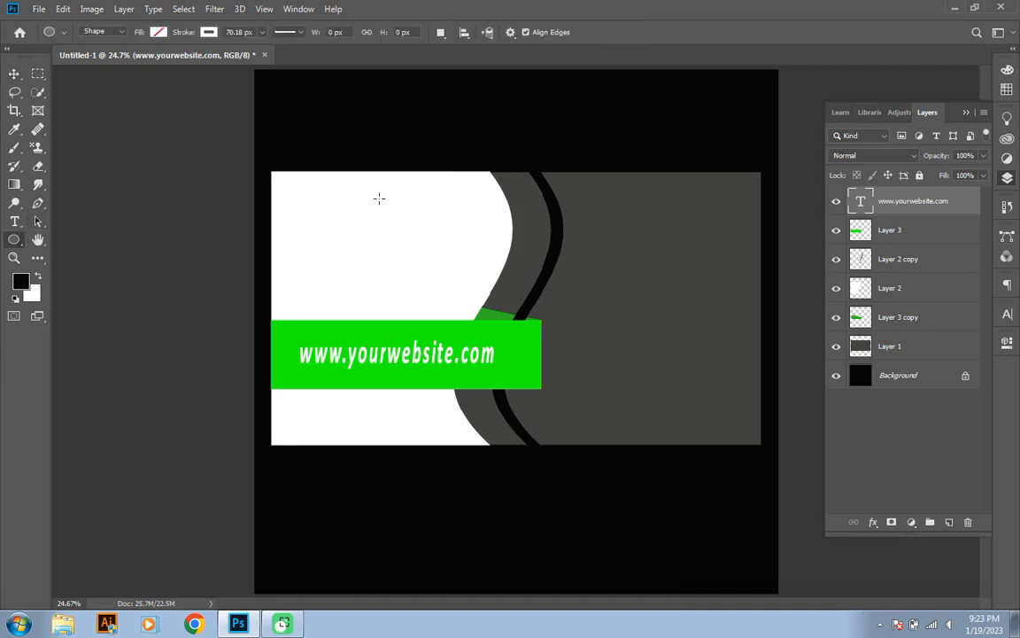
pyautogui.moveTo(621, 263); pyautogui.dragTo(702, 342)
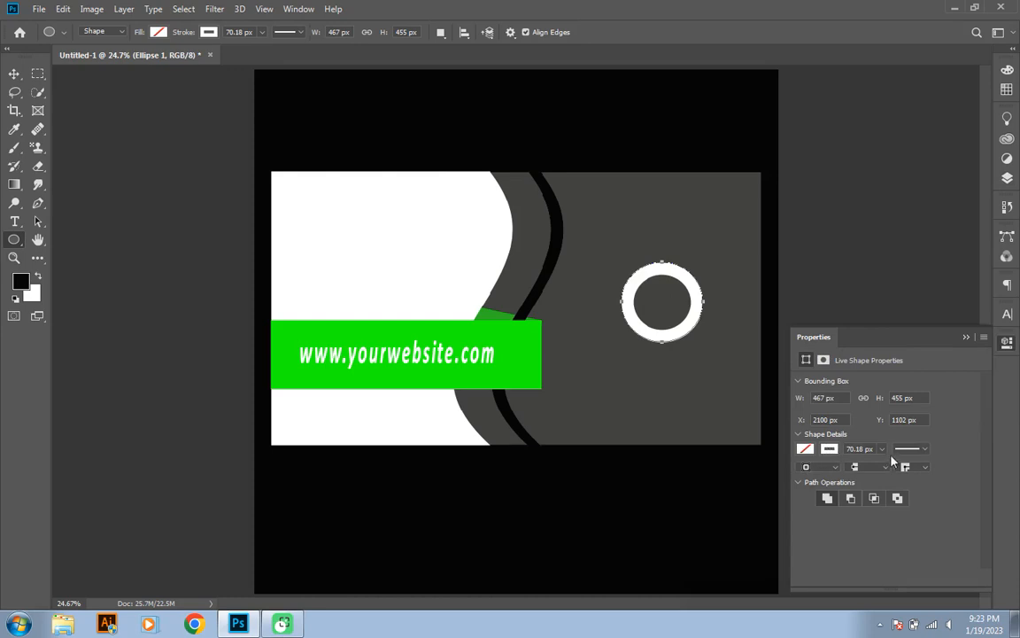
pyautogui.click(924, 449)
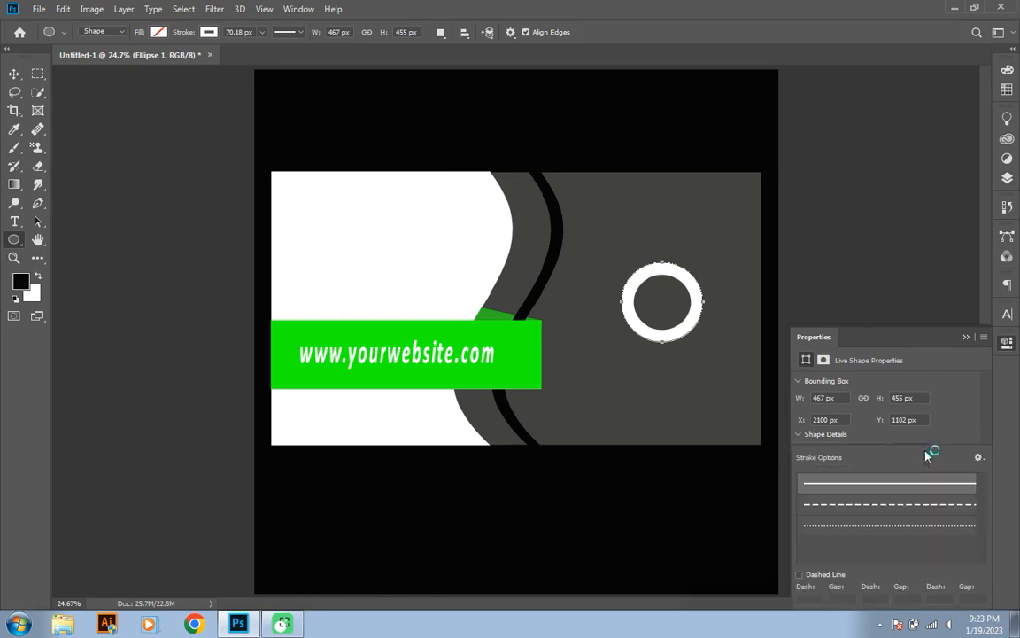
pyautogui.click(908, 505)
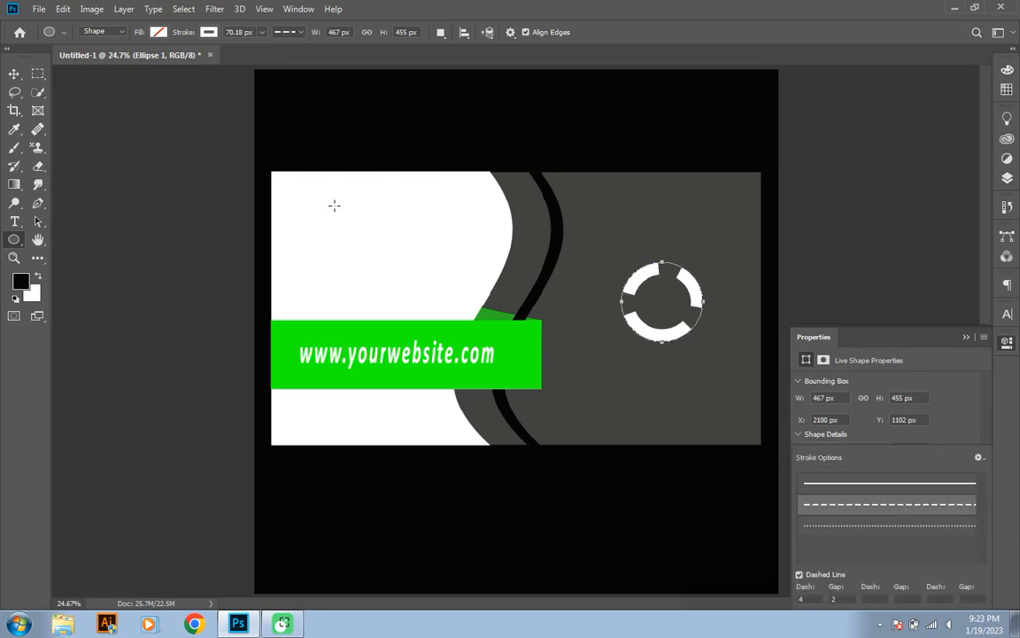
# Change the dashed ring's stroke colour to black.
pyautogui.click(14, 73)
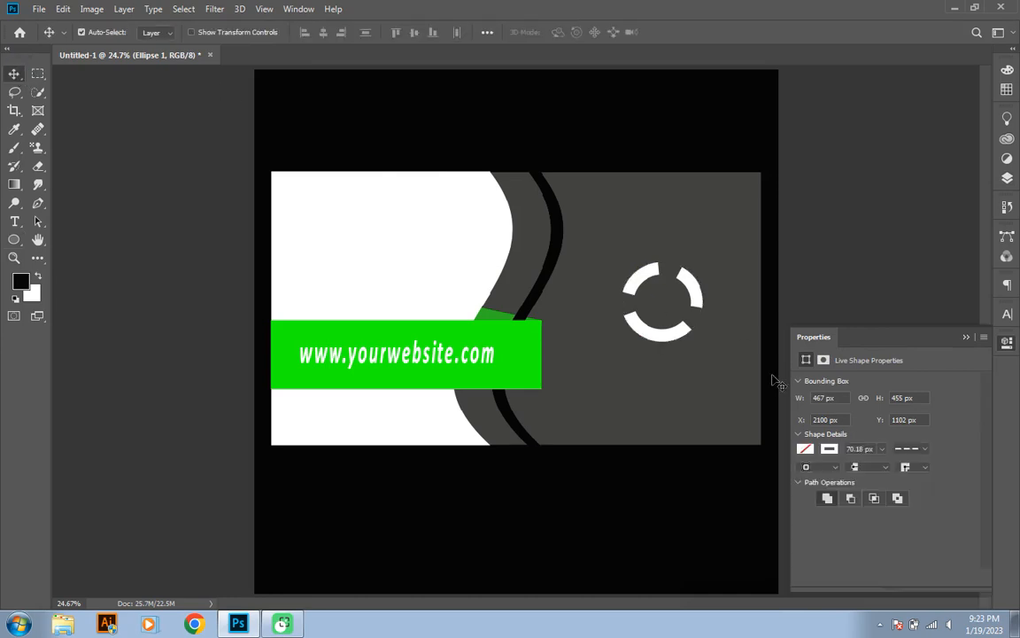
pyautogui.click(832, 449)
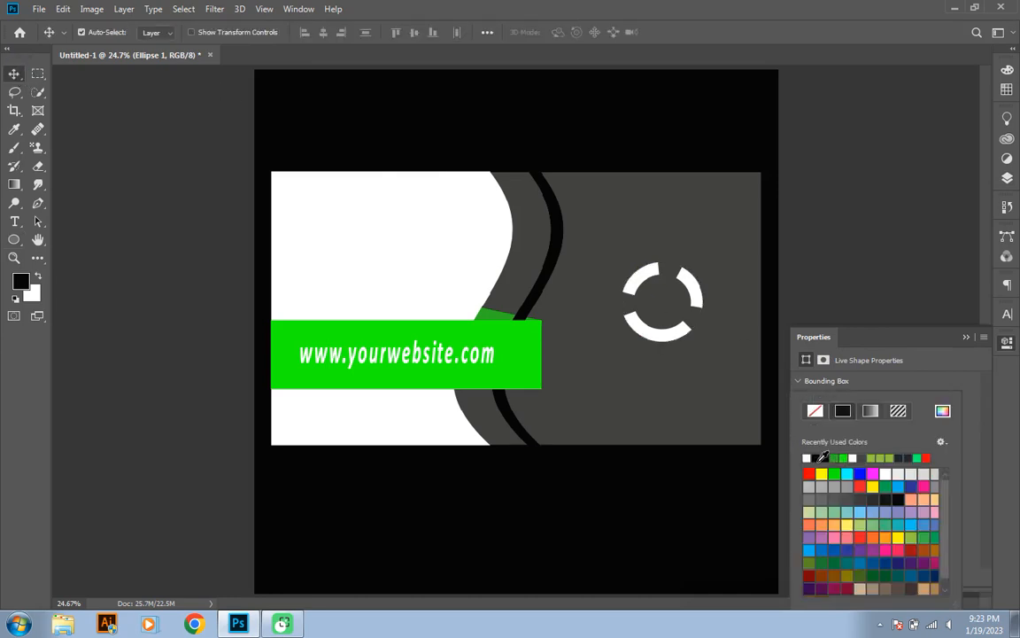
pyautogui.click(821, 456)
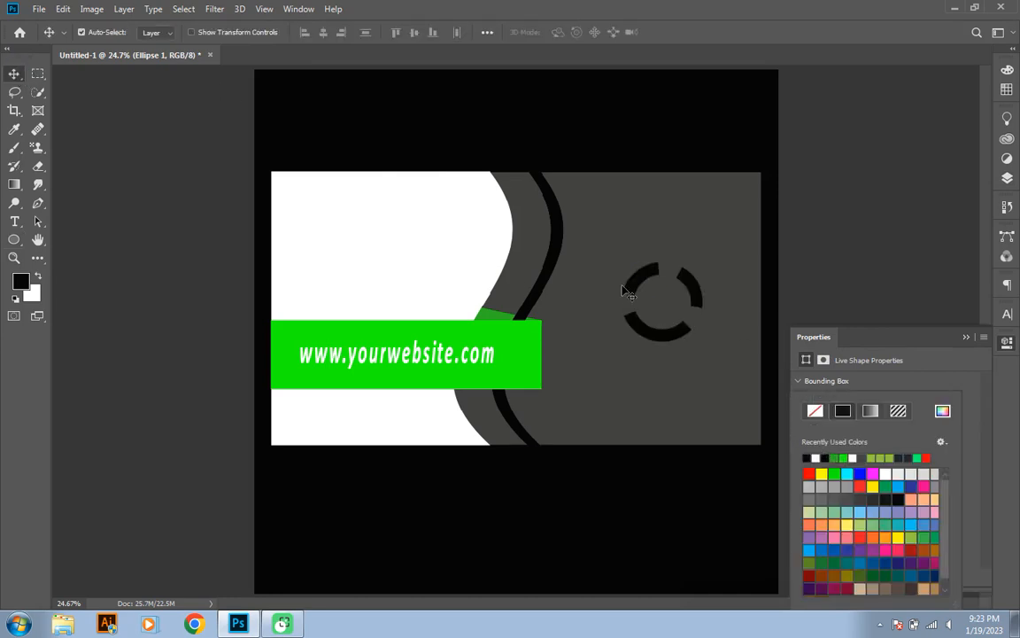
# Place the black dashed ring on the white panel above the green bar and a copy of it on the dark grey area.
pyautogui.click(18, 71)
pyautogui.moveTo(659, 339); pyautogui.dragTo(692, 318)
pyautogui.hotkey('ctrl', 'z')
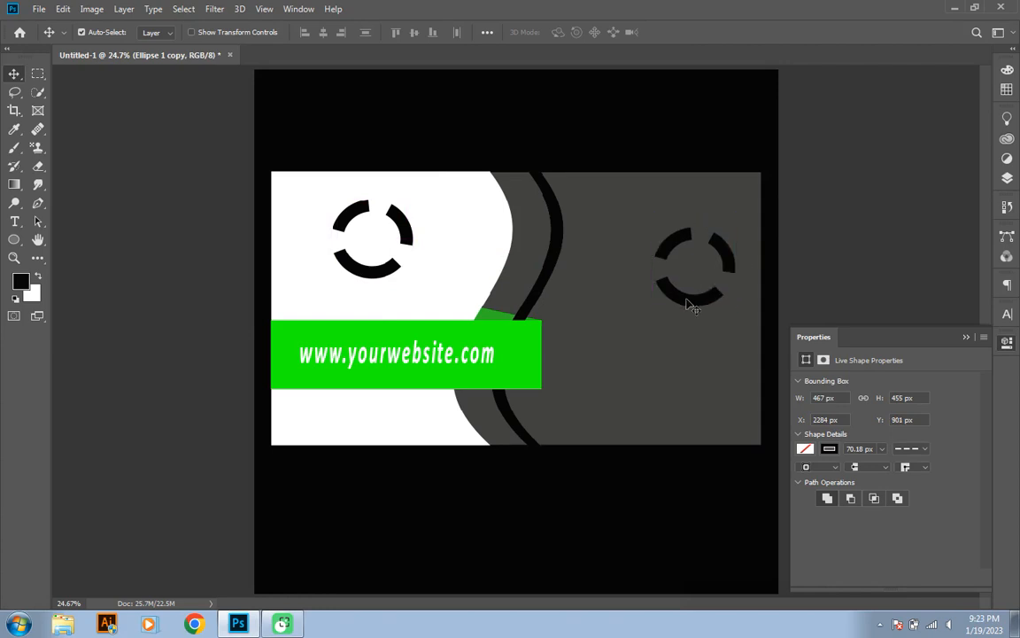
# Recolour the ring copy on the dark grey area white and nudge it slightly towards the black strip.
pyautogui.click(829, 449)
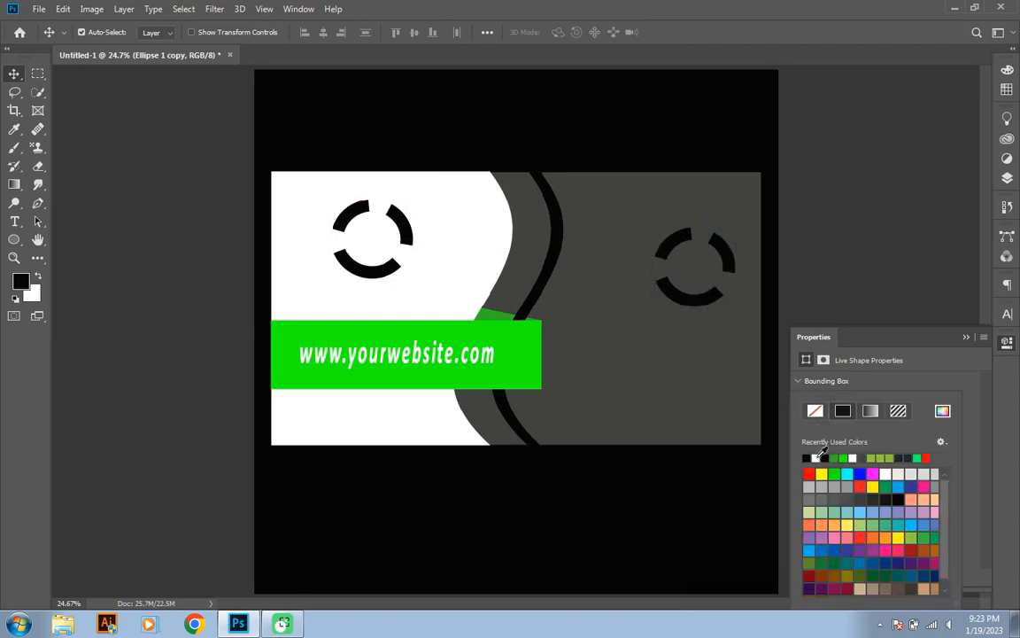
pyautogui.click(816, 457)
pyautogui.click(14, 77)
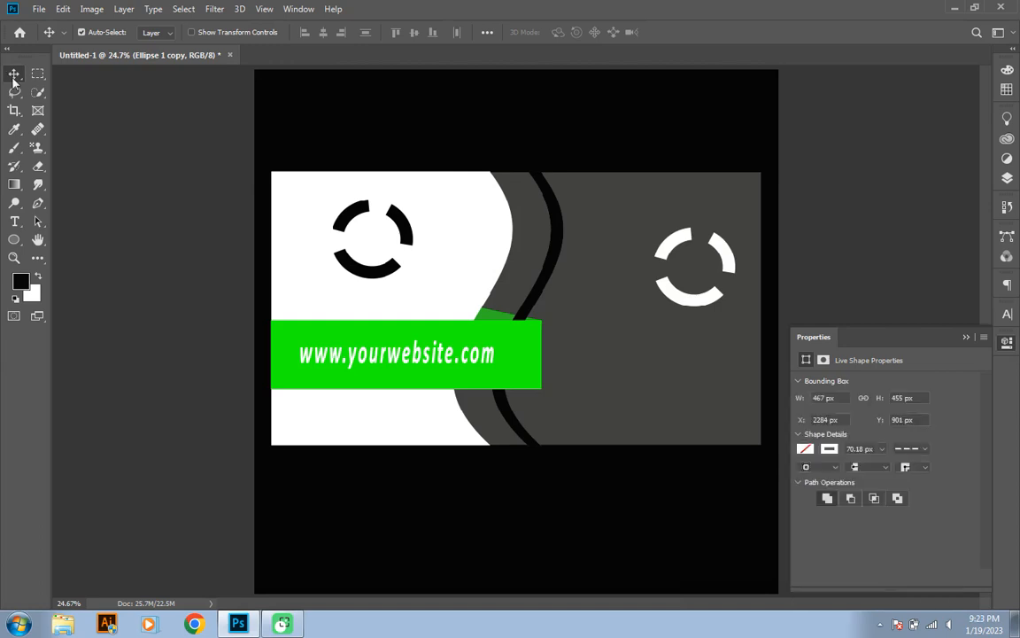
pyautogui.moveTo(691, 306); pyautogui.dragTo(682, 307)
# Add the white text "MEDIA" on the dark grey area below the white ring.
pyautogui.click(14, 222)
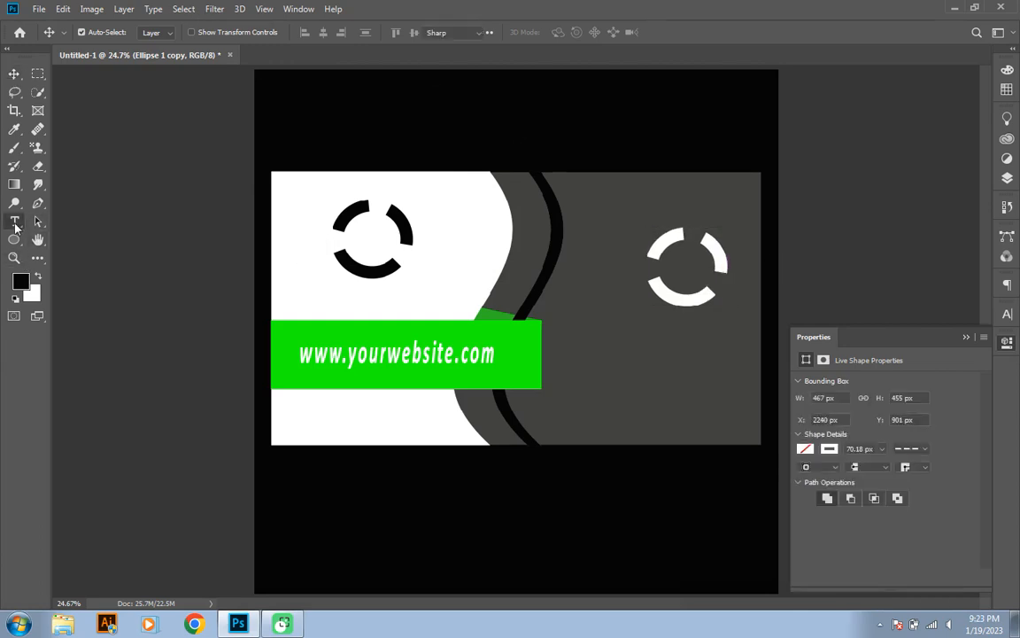
pyautogui.click(616, 383)
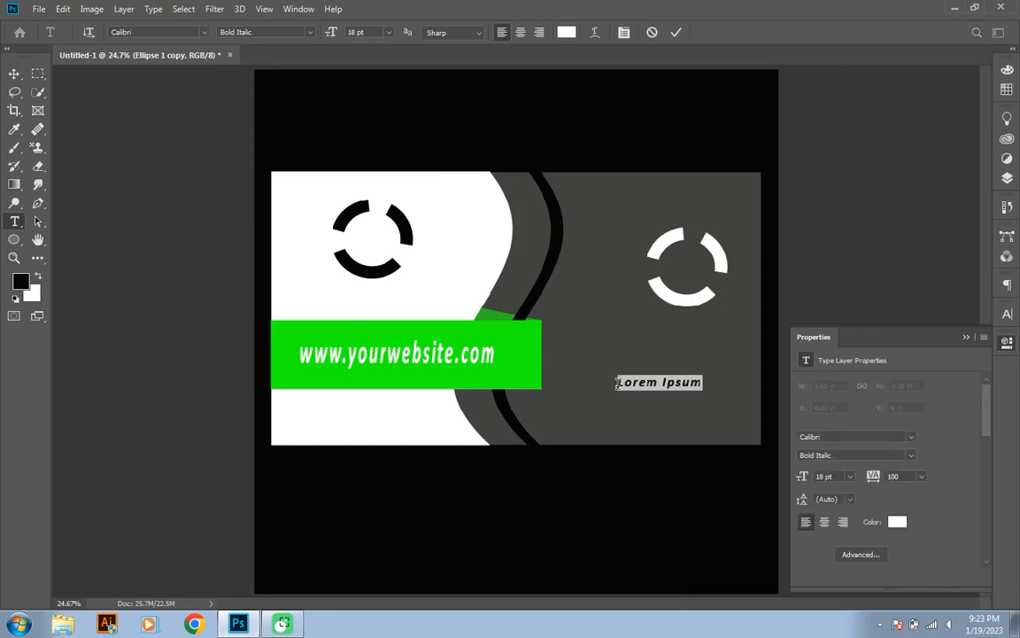
pyautogui.press('BackSpace')
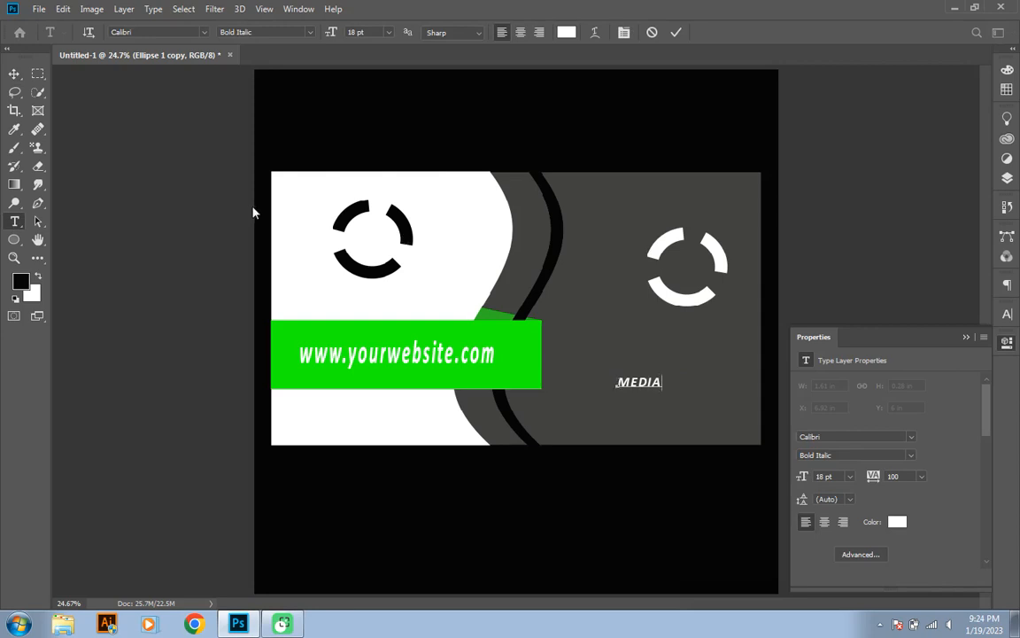
pyautogui.click(14, 74)
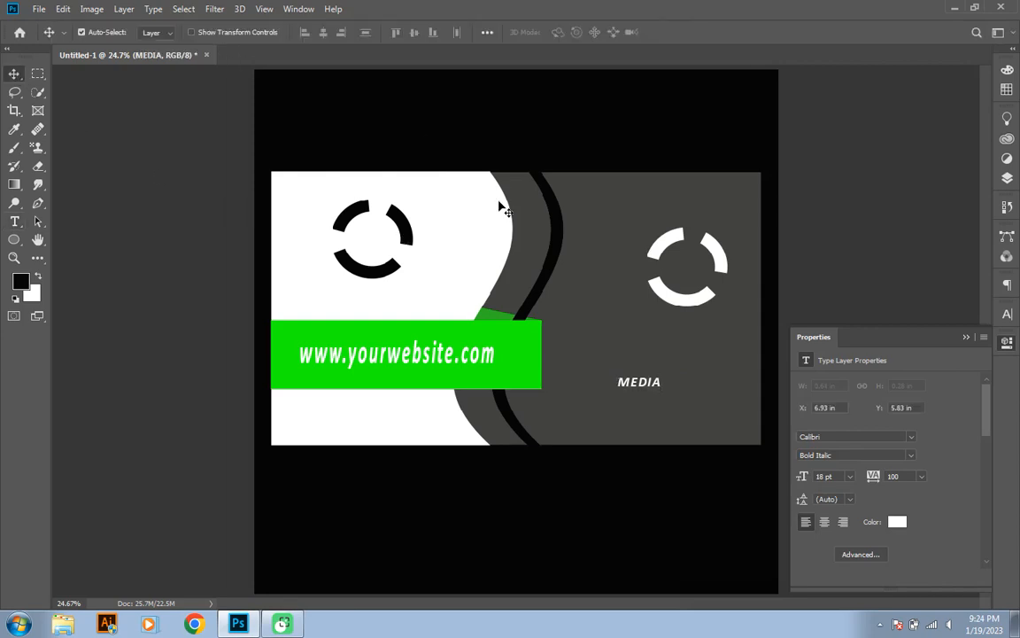
# Enlarge the MEDIA text to about 44 pt and place it directly beneath the white ring.
pyautogui.hotkey('ctrl', 't')
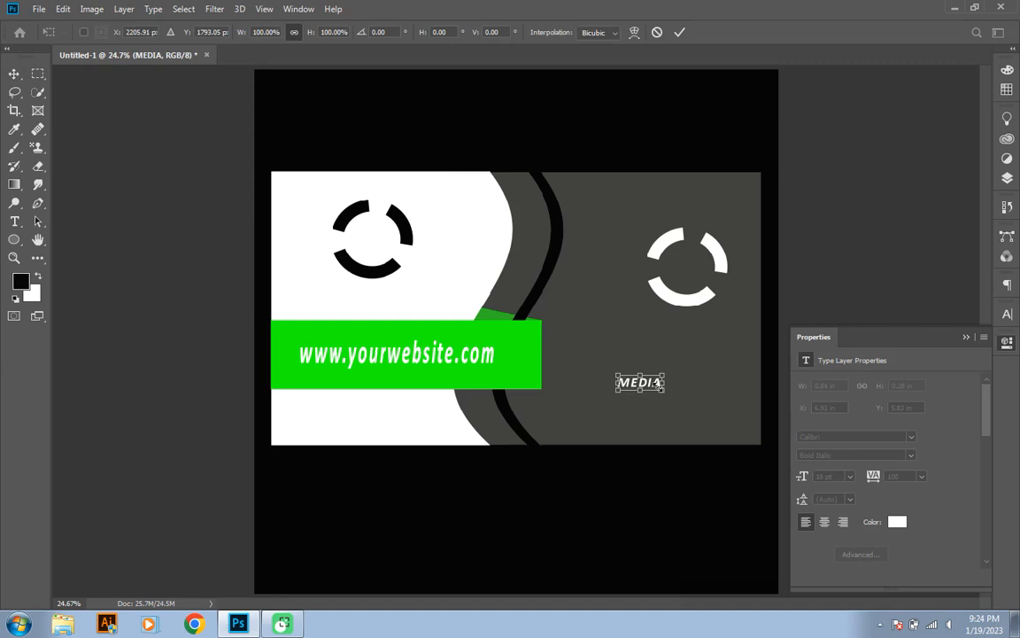
pyautogui.moveTo(663, 392); pyautogui.dragTo(713, 347)
pyautogui.press('Return')
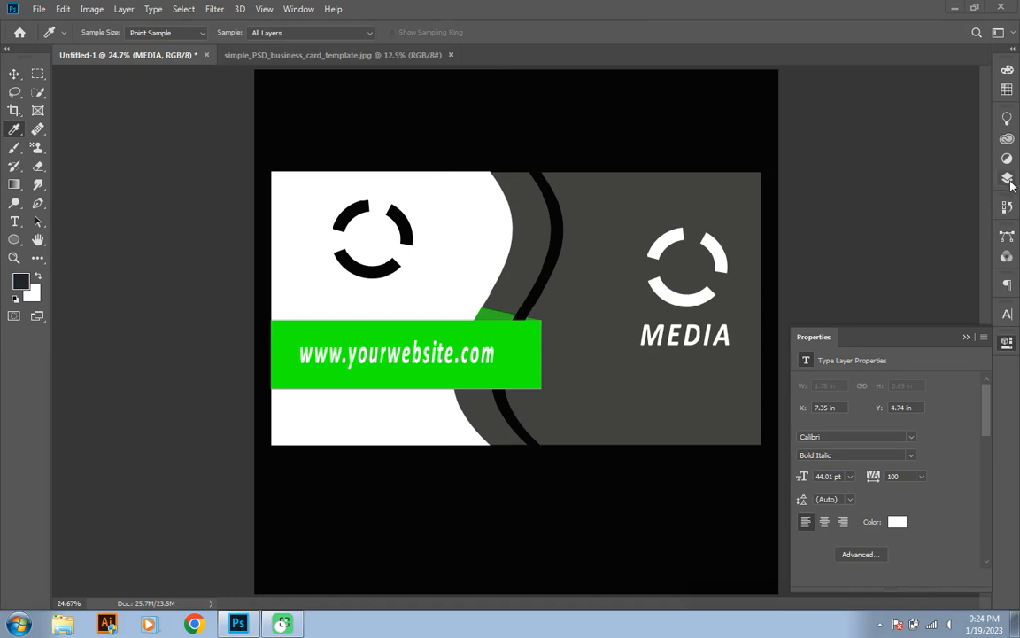
# Select the outline of Layer 1's rectangle, fill it with the dark navy foreground colour, and deselect.
pyautogui.click(1006, 179)
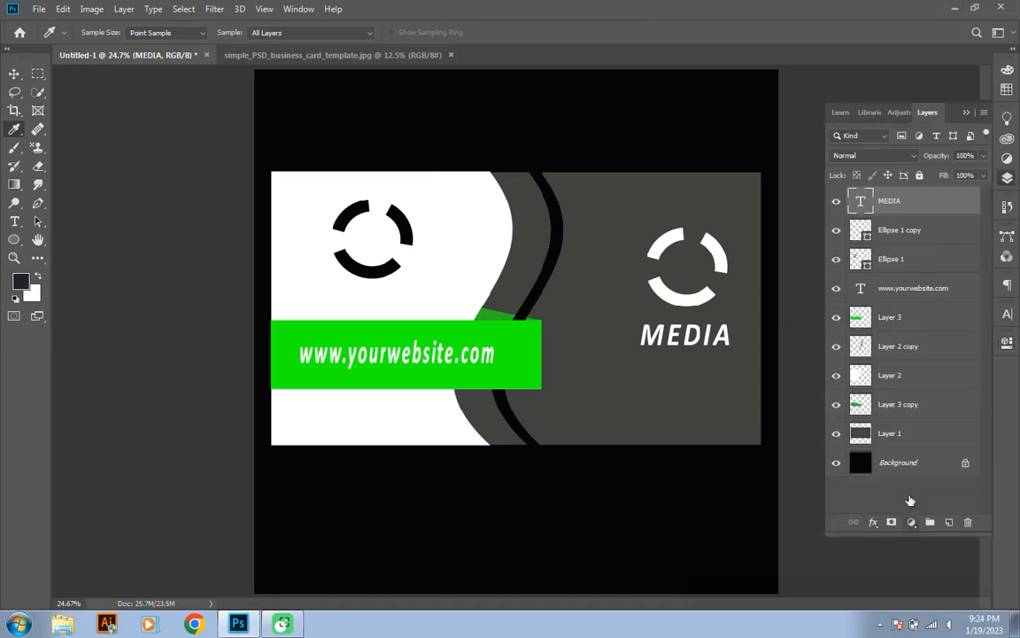
pyautogui.click(912, 437)
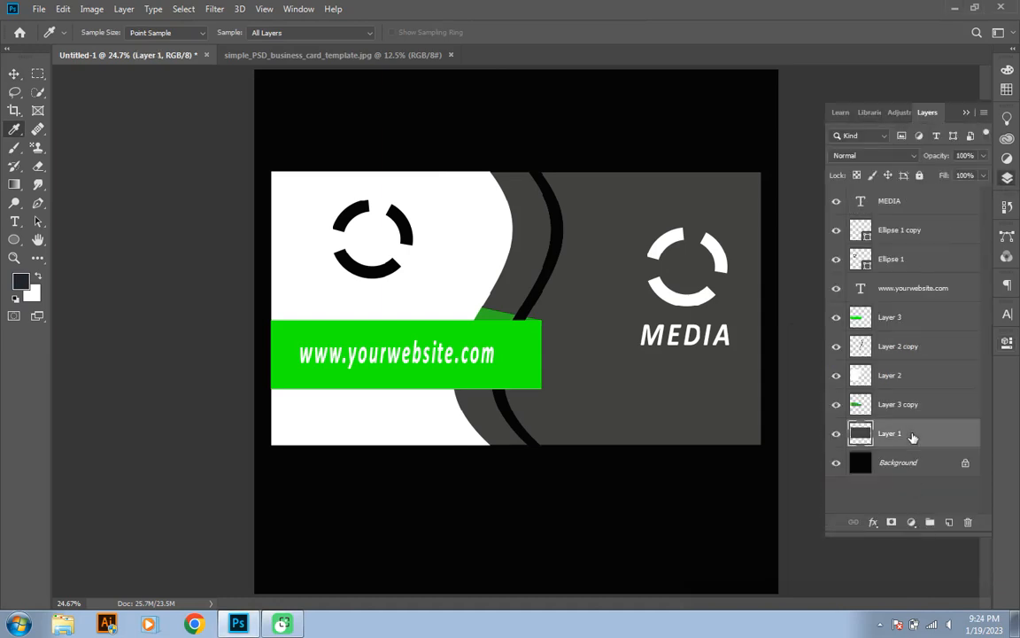
pyautogui.keyDown('ctrl'); pyautogui.click(861, 434); pyautogui.keyUp('ctrl')
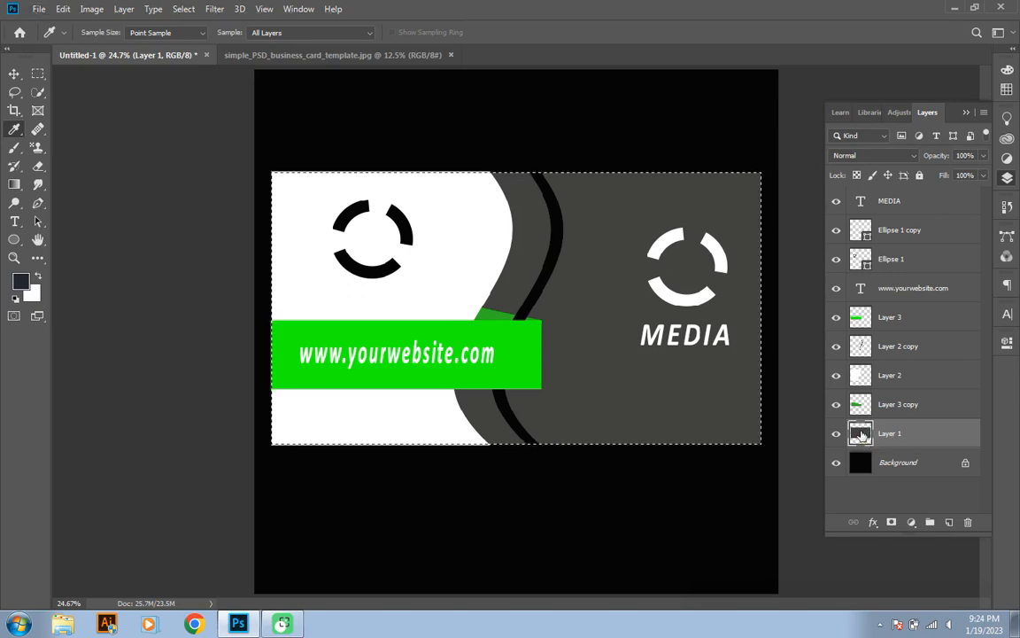
pyautogui.hotkey('alt', 'BackSpace')
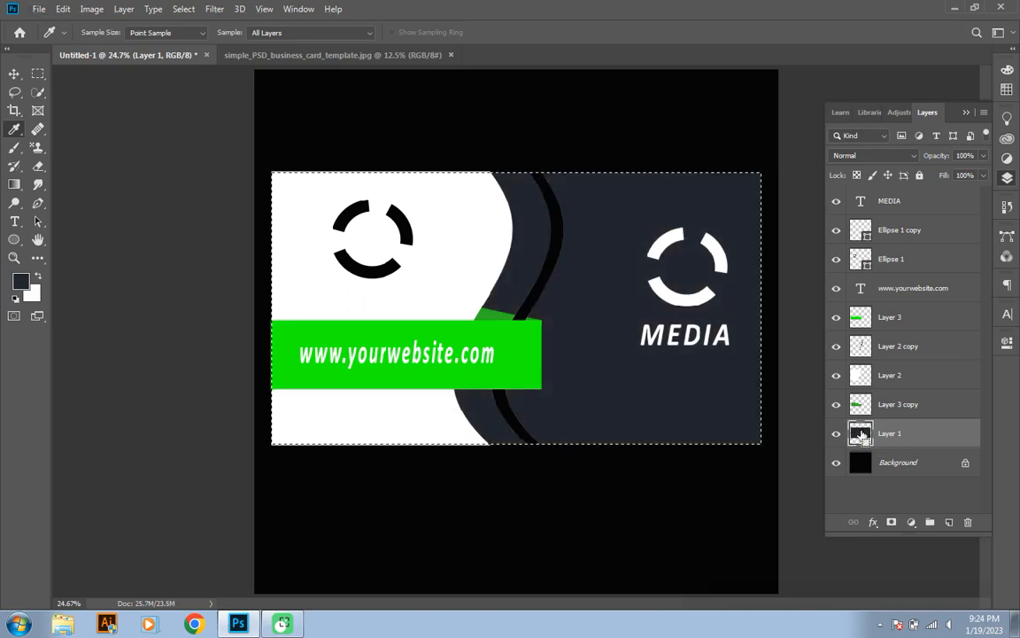
pyautogui.hotkey('ctrl', 'd')
pyautogui.click(14, 74)
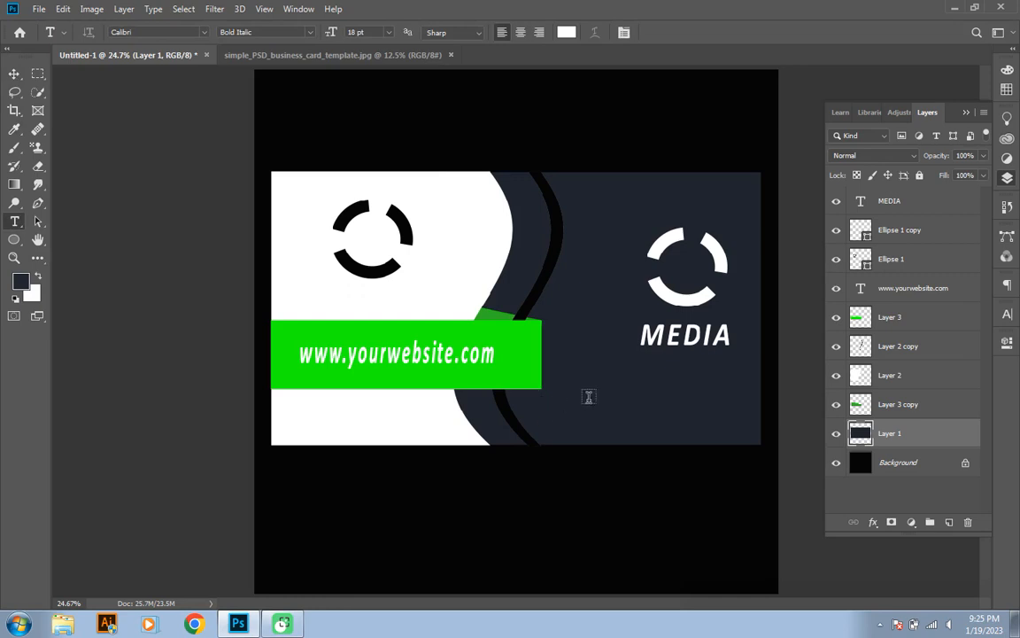
# Add the white text line "SALAGONA HERE" below MEDIA on the dark area.
pyautogui.click(591, 400)
pyautogui.press('BackSpace')
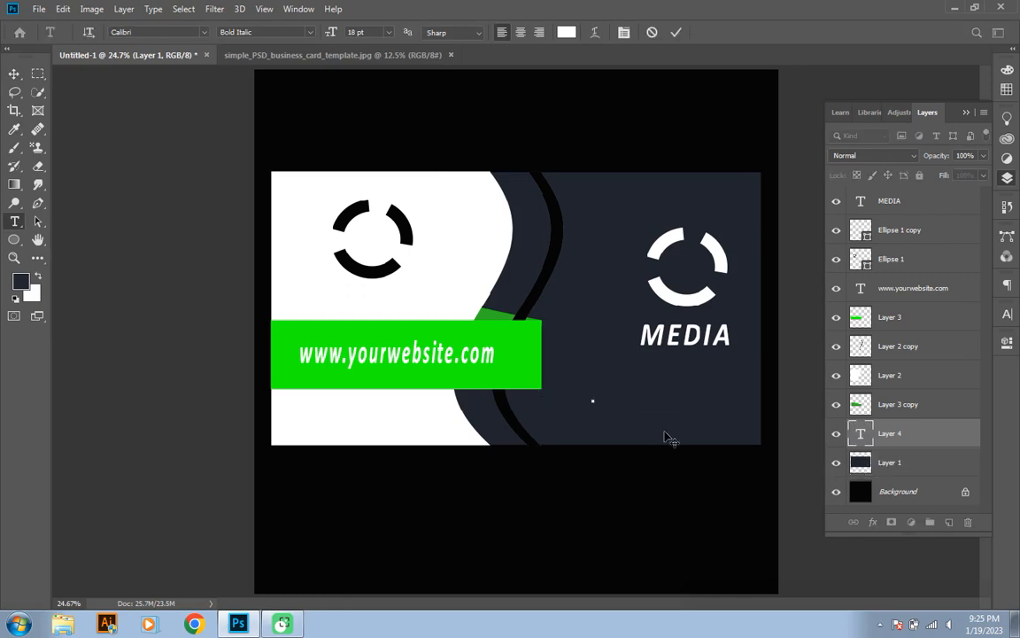
pyautogui.write('SLA')
pyautogui.press('BackSpace')
pyautogui.write('O')
pyautogui.write('AGO')
pyautogui.write('NA ')
pyautogui.write('HERE')
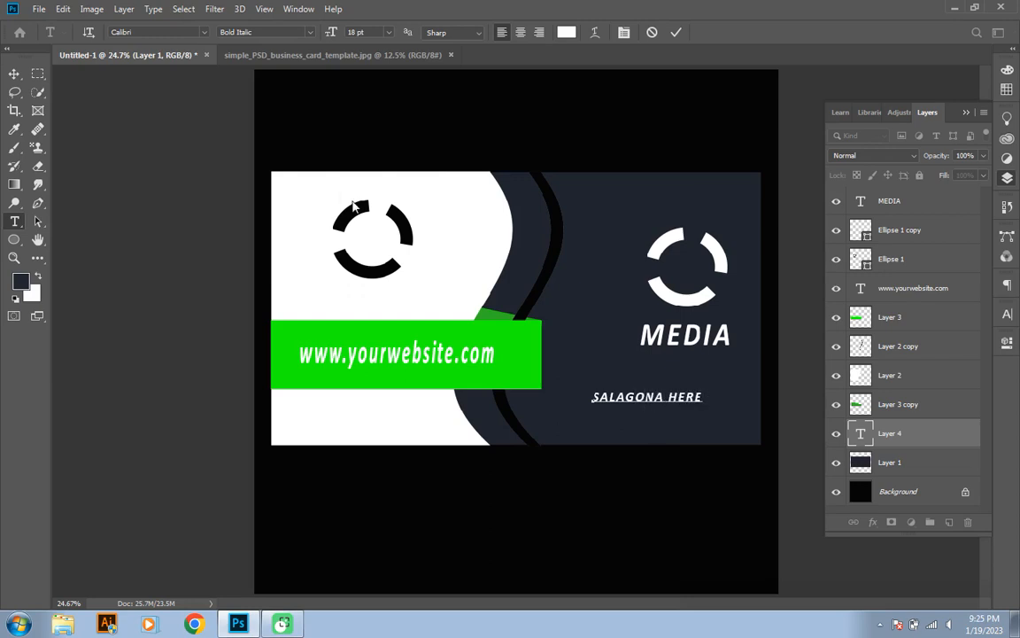
pyautogui.click(15, 74)
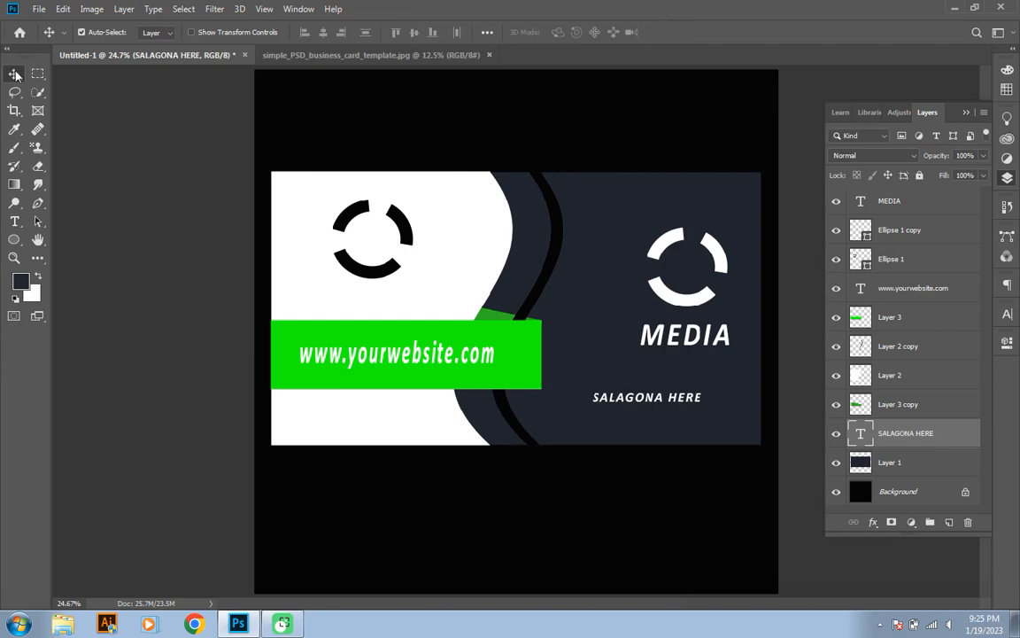
# Move the SALAGONA HERE text line up so it sits directly beneath MEDIA.
pyautogui.hotkey('ctrl', 't')
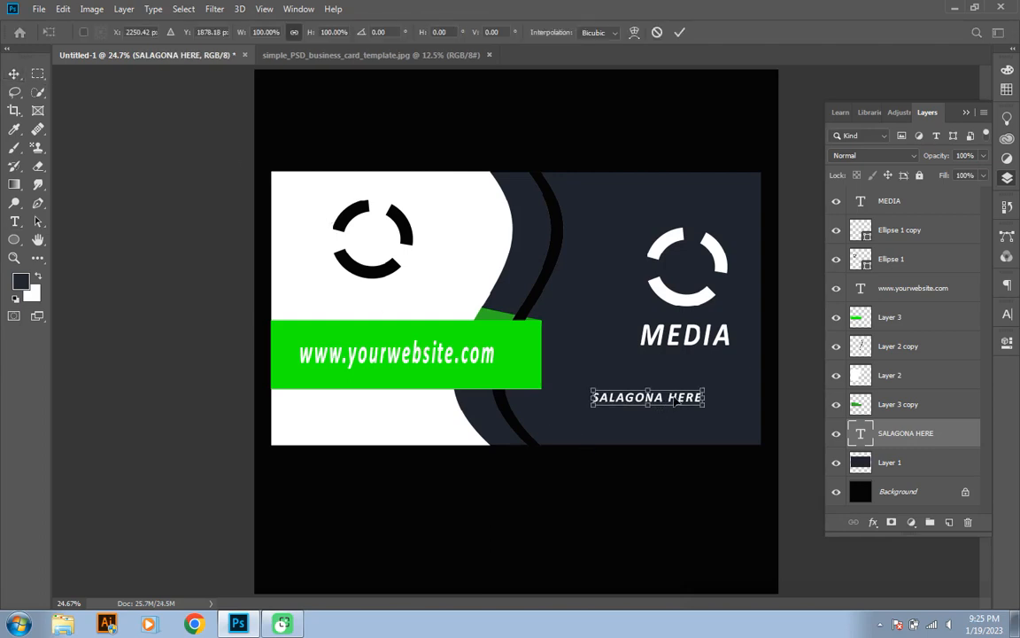
pyautogui.moveTo(674, 401); pyautogui.dragTo(711, 358)
pyautogui.press('Return')
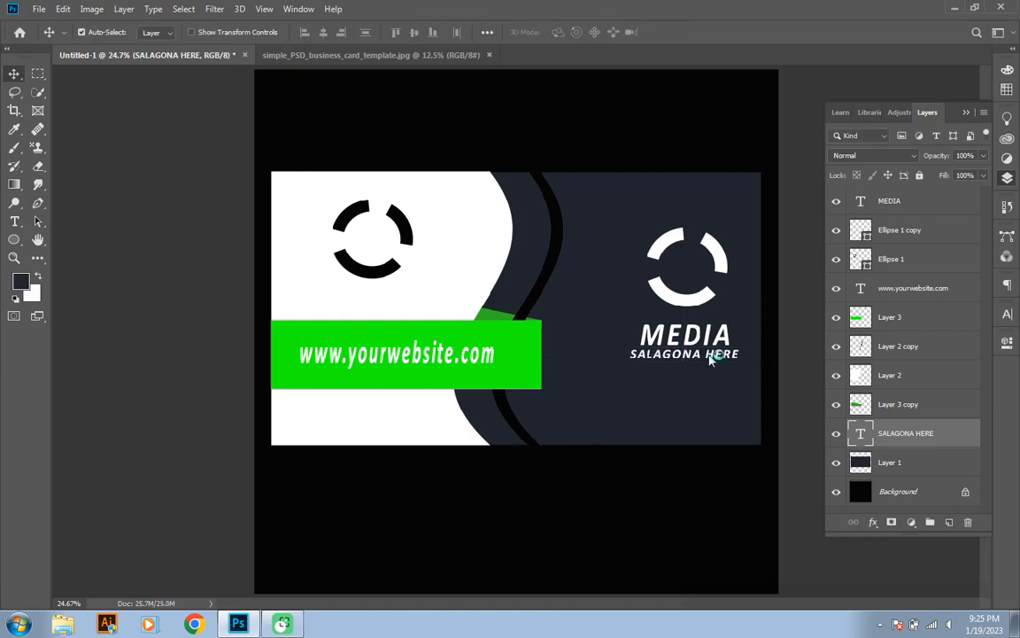
# Change the text colour of the SALAGONA HERE line to black (000000).
pyautogui.doubleClick(725, 358)
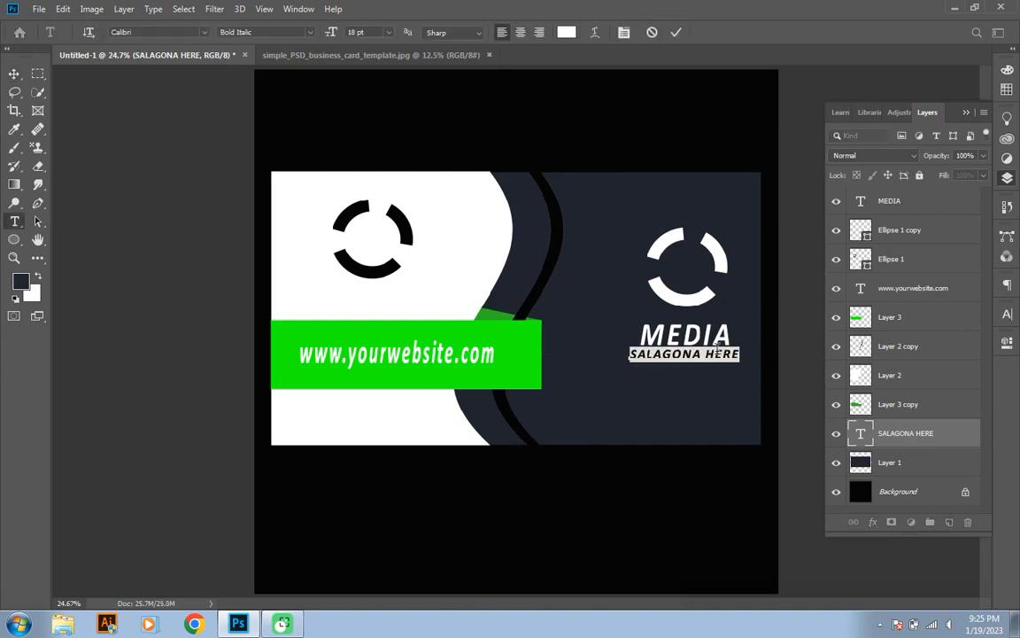
pyautogui.click(561, 32)
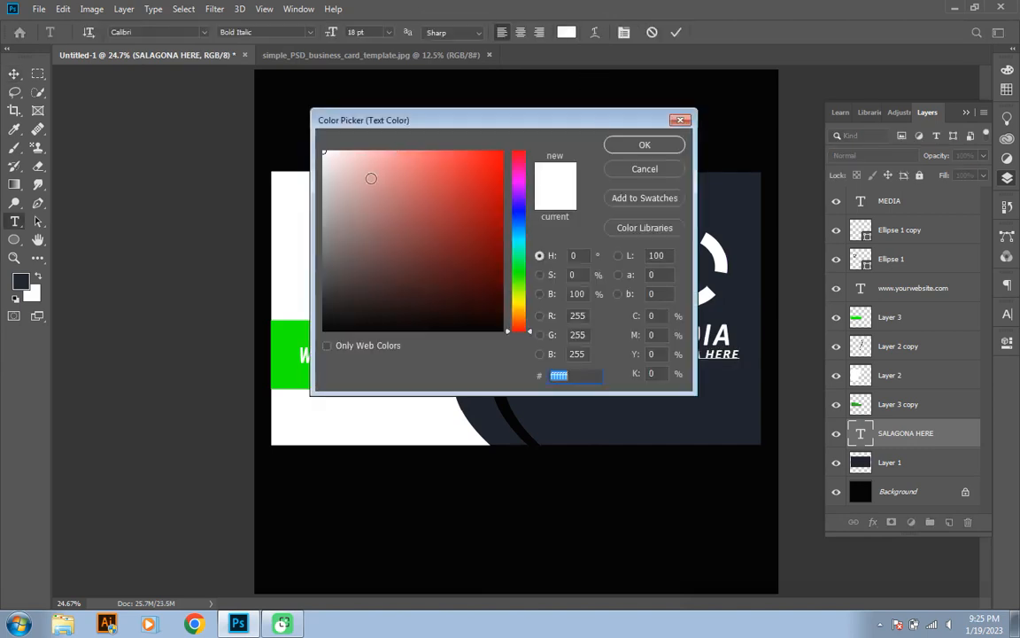
pyautogui.moveTo(370, 171); pyautogui.dragTo(312, 410)
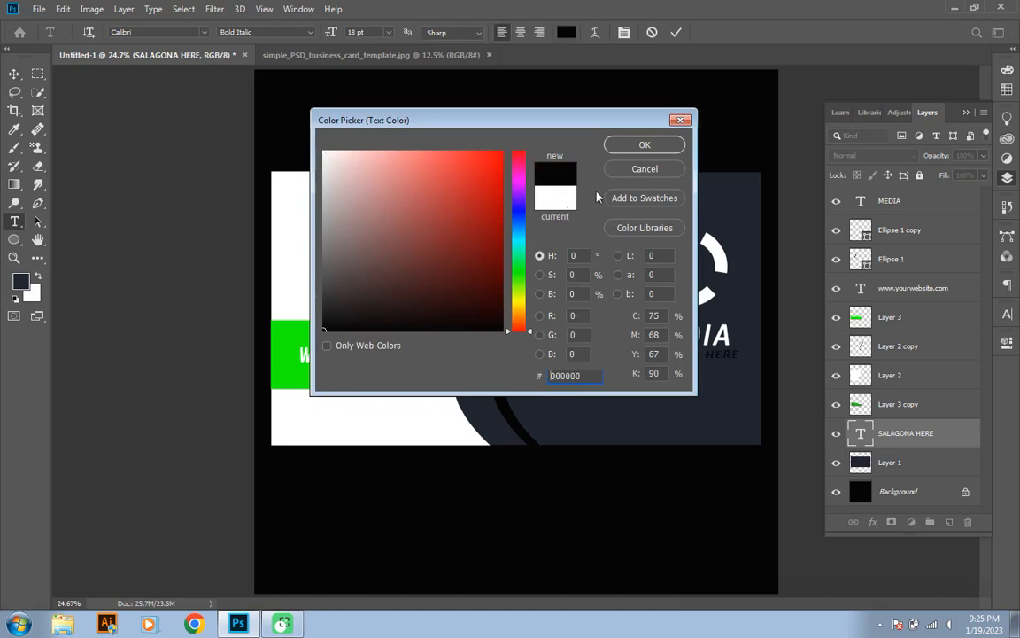
pyautogui.click(646, 147)
pyautogui.click(612, 500)
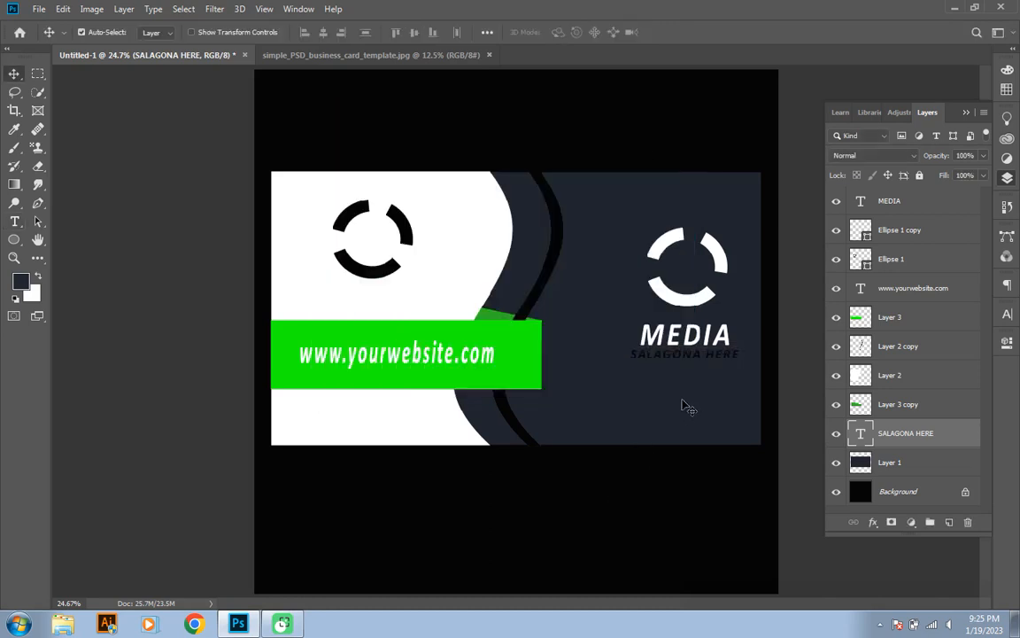
# Nudge SALAGONA HERE slightly left and enlarge the MEDIA text to about 46.37 pt, centred above it.
pyautogui.moveTo(692, 355); pyautogui.dragTo(690, 355)
pyautogui.click(699, 341)
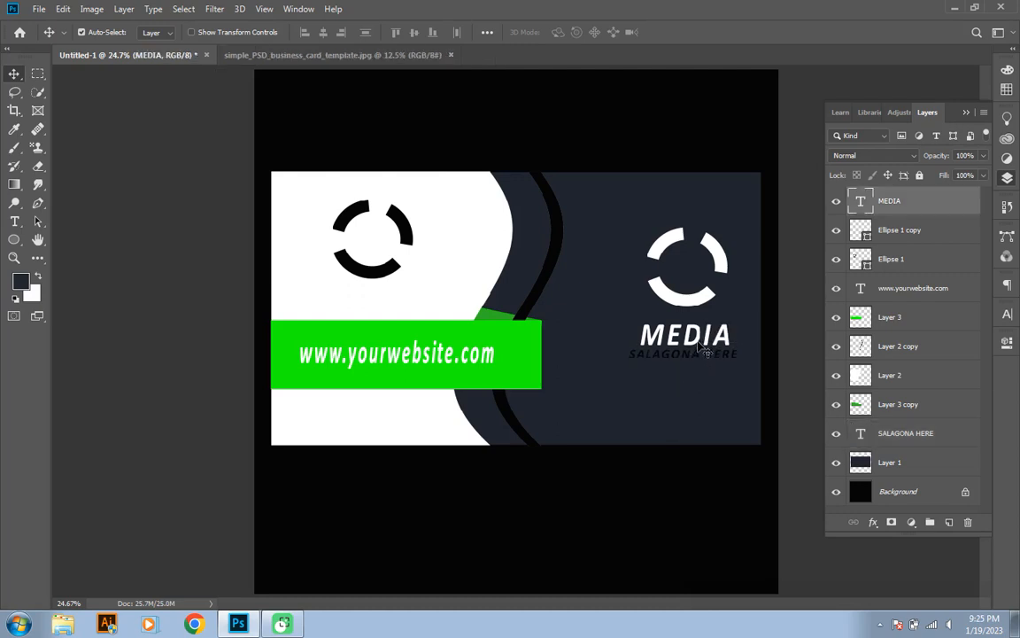
pyautogui.doubleClick(699, 349)
pyautogui.hotkey('ctrl', 't')
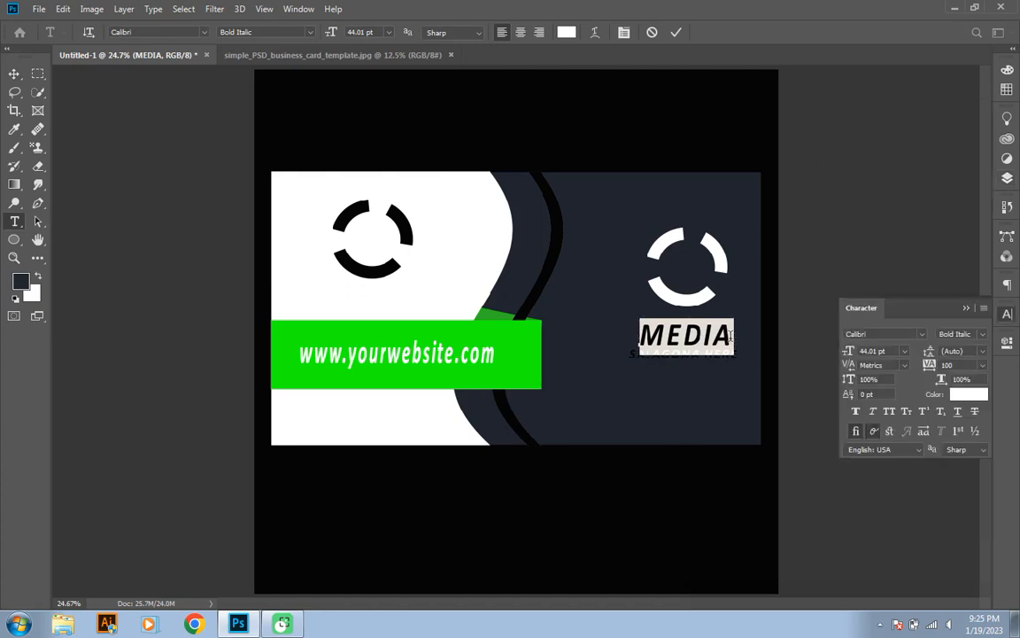
pyautogui.click(14, 75)
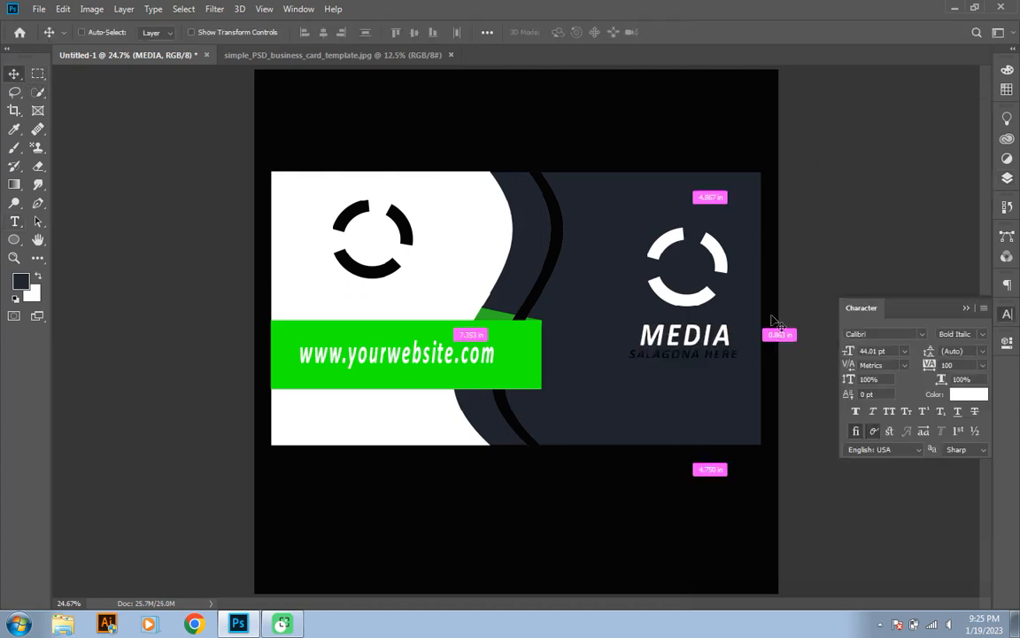
pyautogui.hotkey('ctrl', 't')
pyautogui.moveTo(738, 337); pyautogui.dragTo(746, 338)
pyautogui.press('Return')
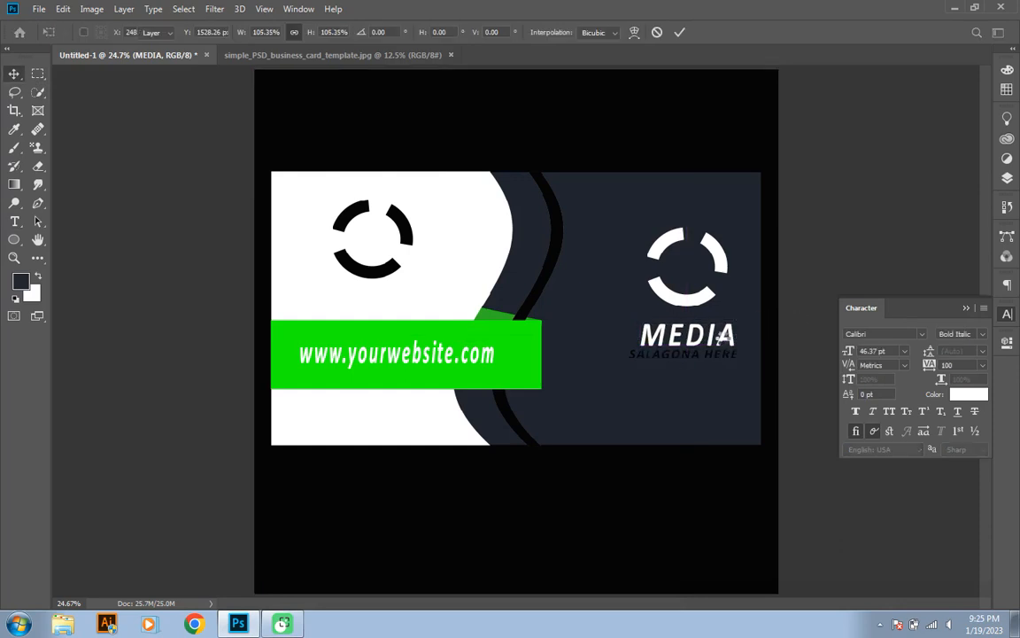
pyautogui.moveTo(726, 346); pyautogui.dragTo(723, 345)
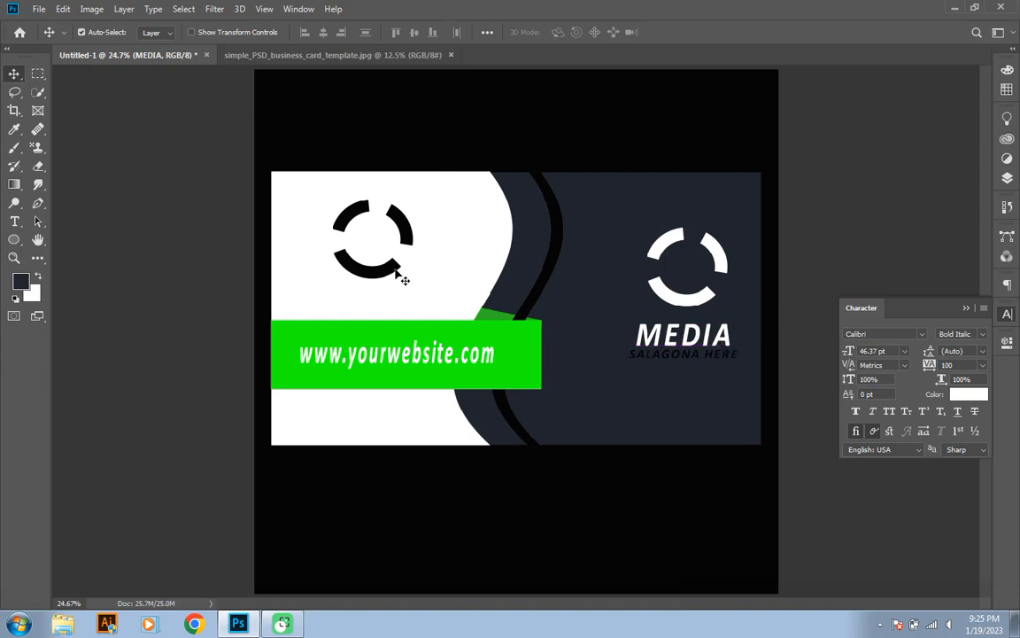
# Move the black ring slightly up and place a copy of SALAGONA HERE beneath it, as the topmost layer.
pyautogui.moveTo(395, 274); pyautogui.dragTo(391, 260)
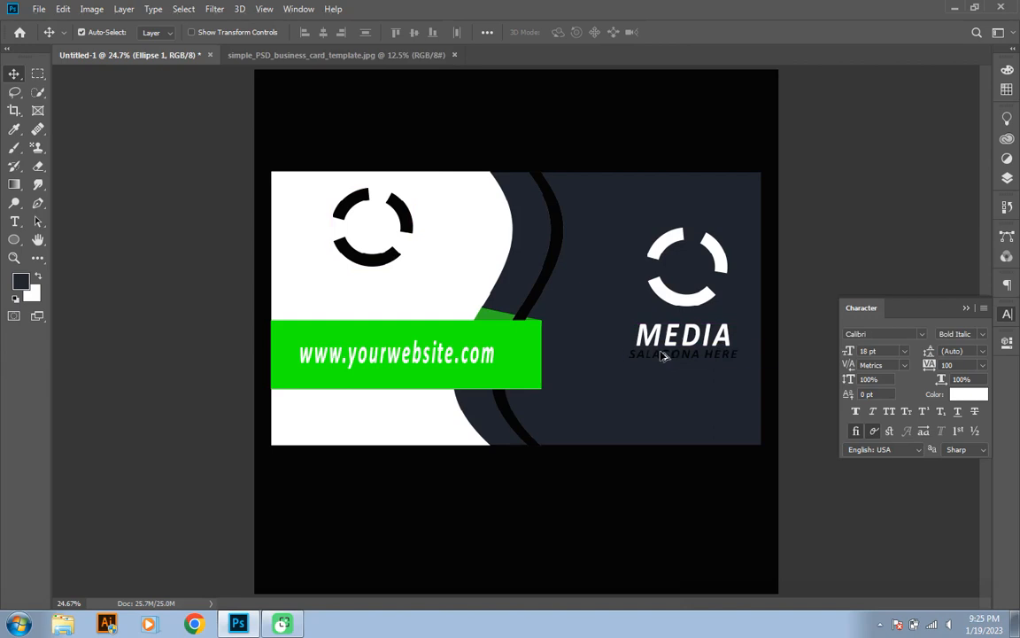
pyautogui.moveTo(661, 355); pyautogui.dragTo(361, 301)
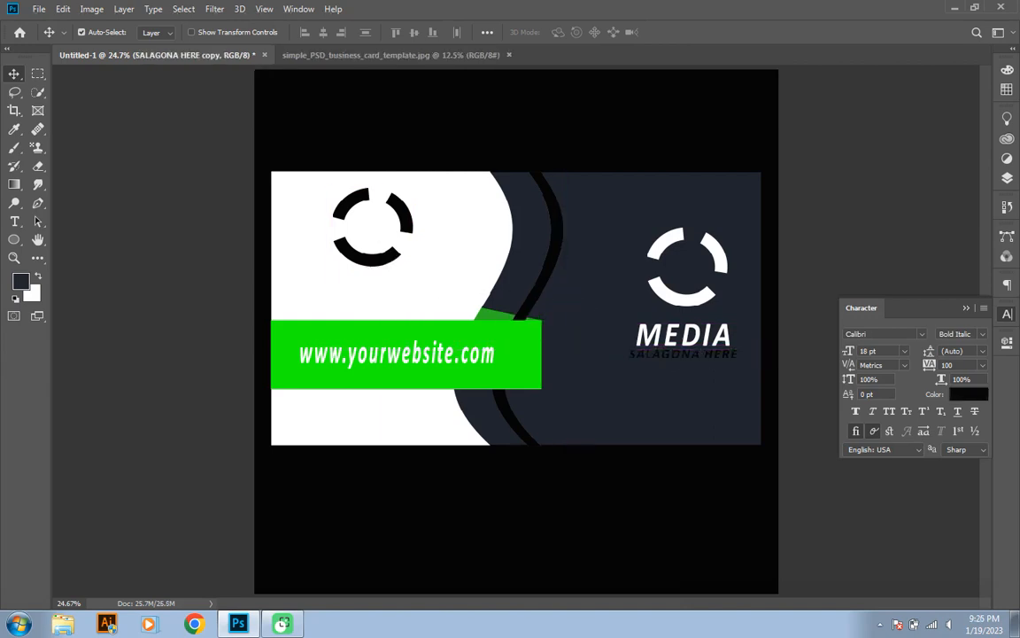
pyautogui.click(1004, 178)
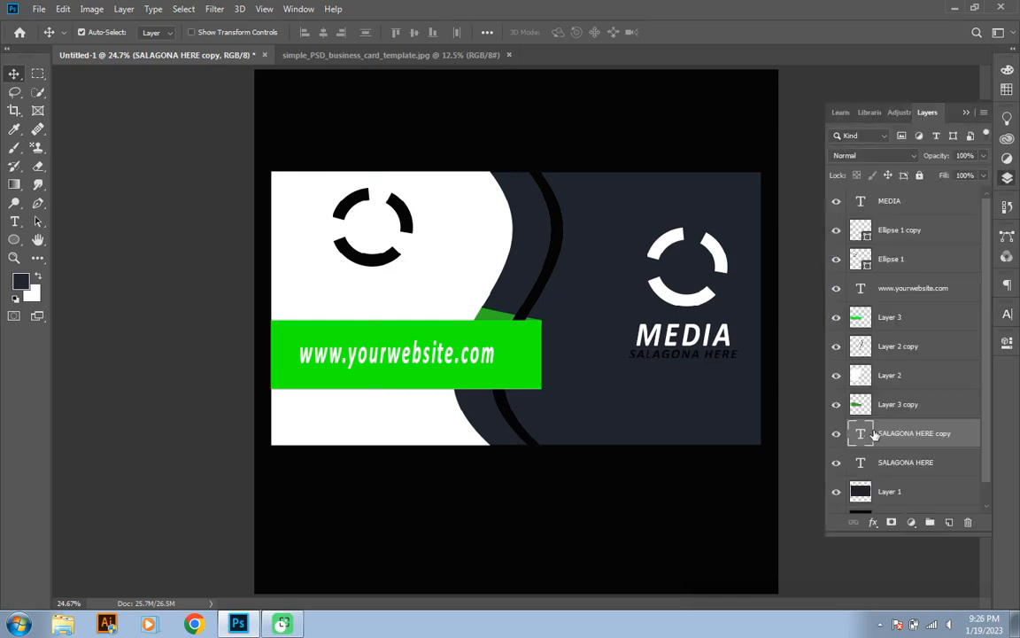
pyautogui.moveTo(872, 432); pyautogui.dragTo(882, 195)
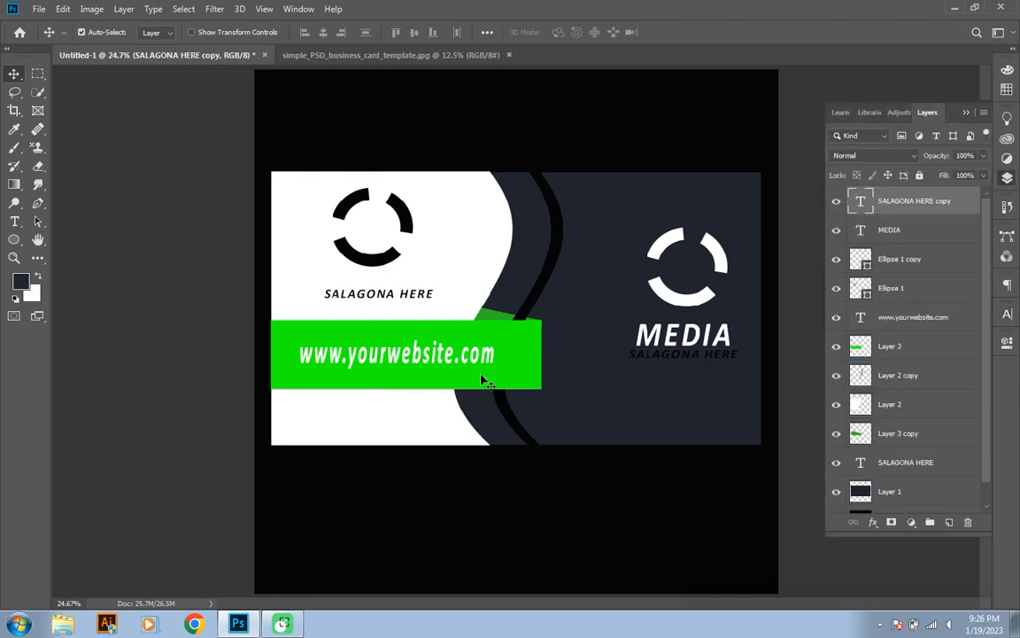
# Replace the copied text beneath the black ring with "GRAPHIC FAMILY".
pyautogui.doubleClick(422, 293)
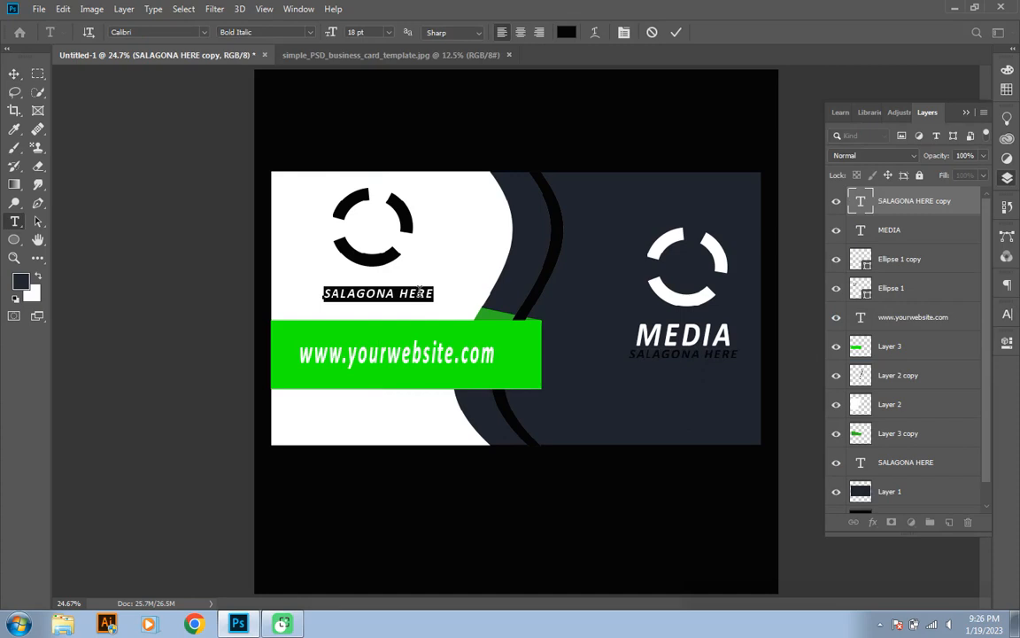
pyautogui.press('BackSpace')
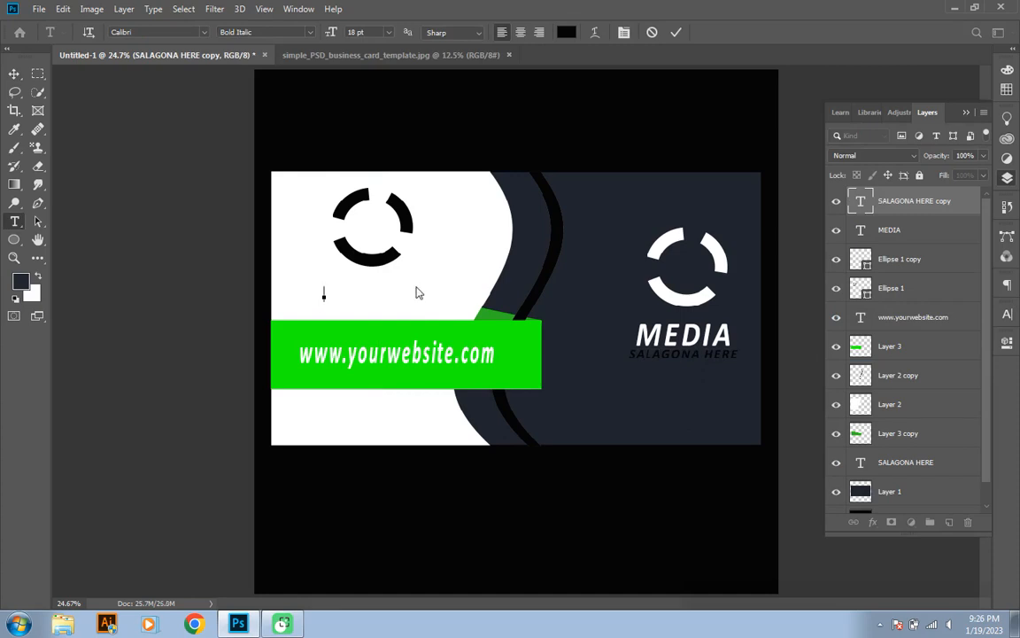
pyautogui.write('GRAPHIC FAMILY')
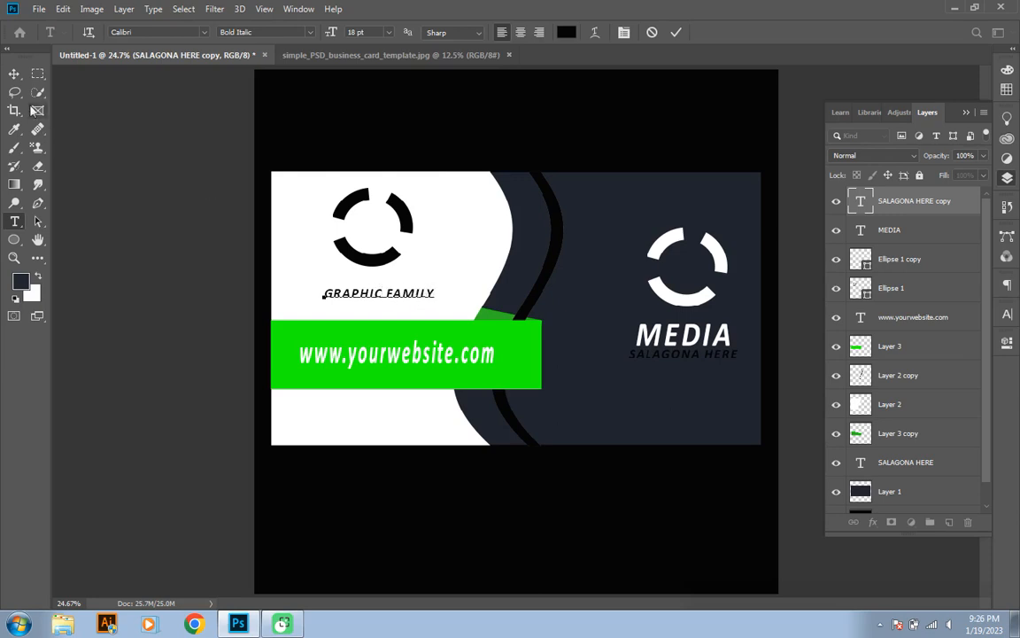
pyautogui.click(14, 74)
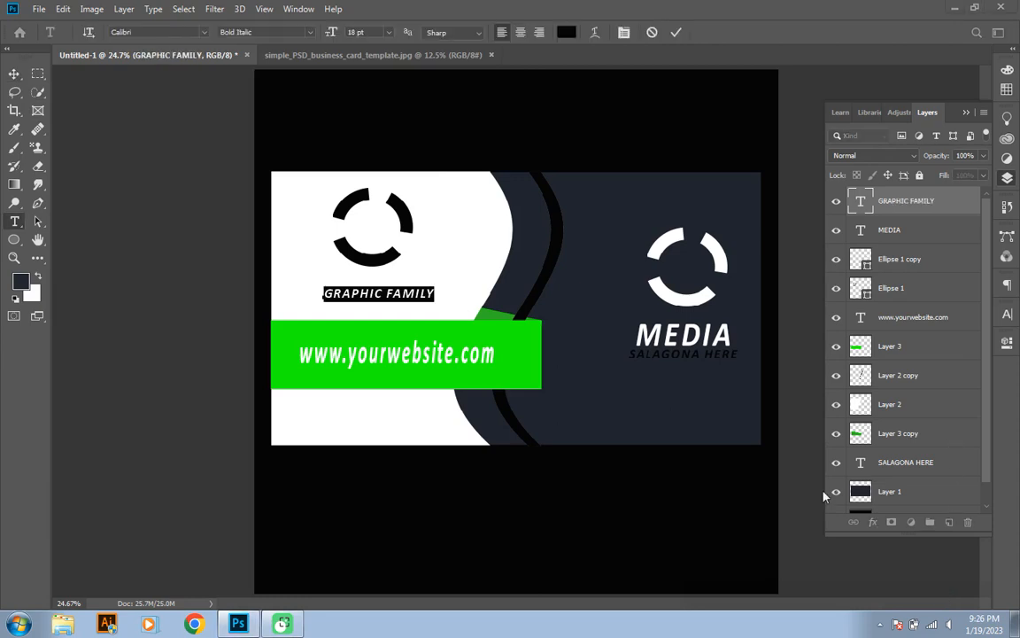
# Colour the GRAPHIC FAMILY text bright green (12ff00) and move it up and slightly left, closer to the black ring.
pyautogui.click(566, 35)
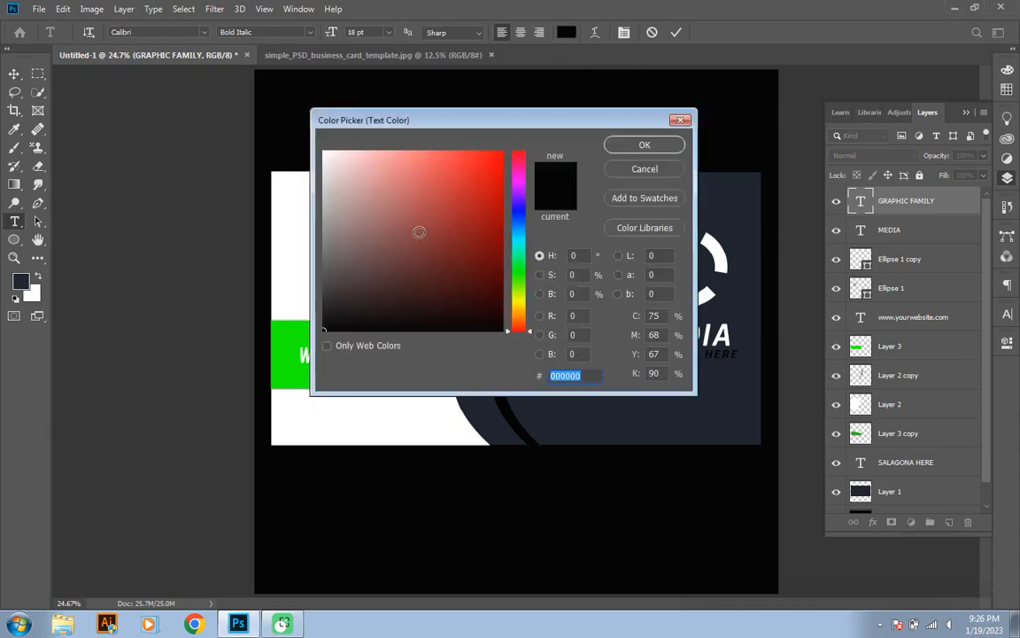
pyautogui.moveTo(494, 176); pyautogui.dragTo(503, 151)
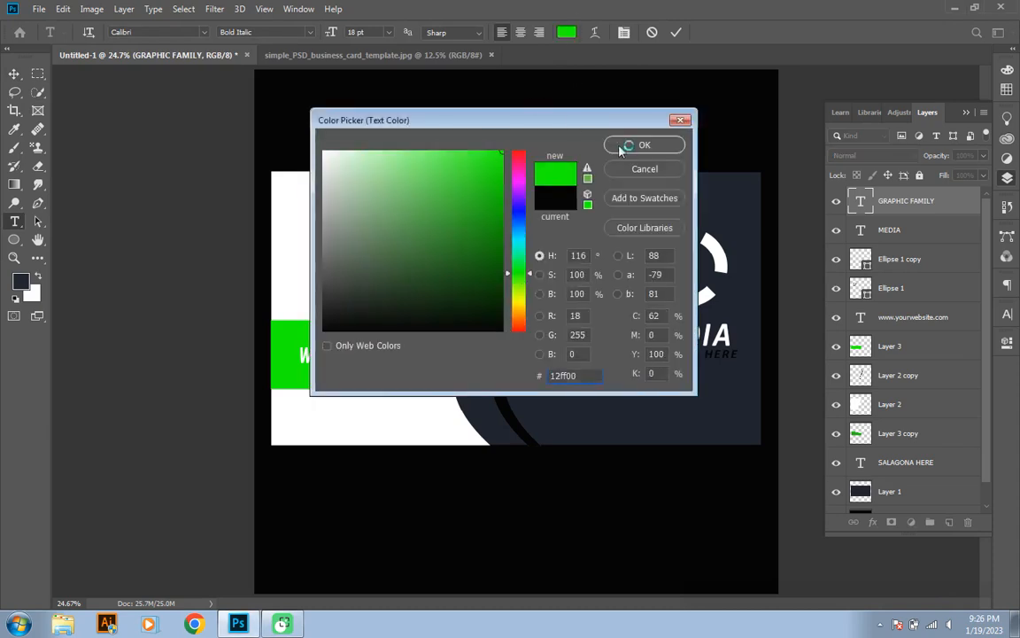
pyautogui.click(615, 143)
pyautogui.click(15, 73)
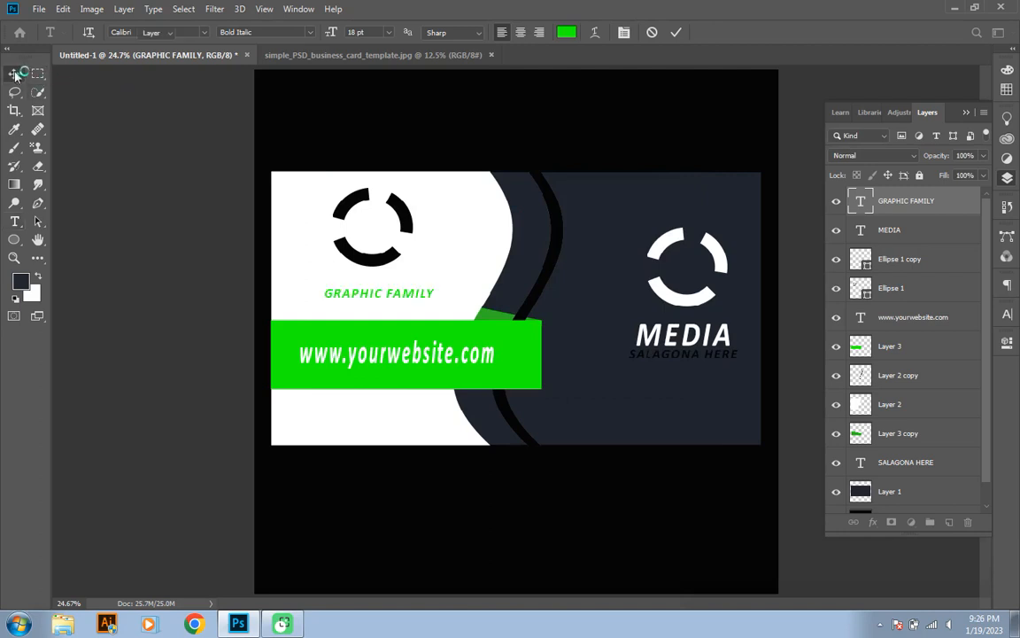
pyautogui.moveTo(395, 294)
pyautogui.mouseDown()
pyautogui.moveTo(402, 287)
pyautogui.moveTo(376, 280)
pyautogui.moveTo(388, 286)
pyautogui.mouseUp()
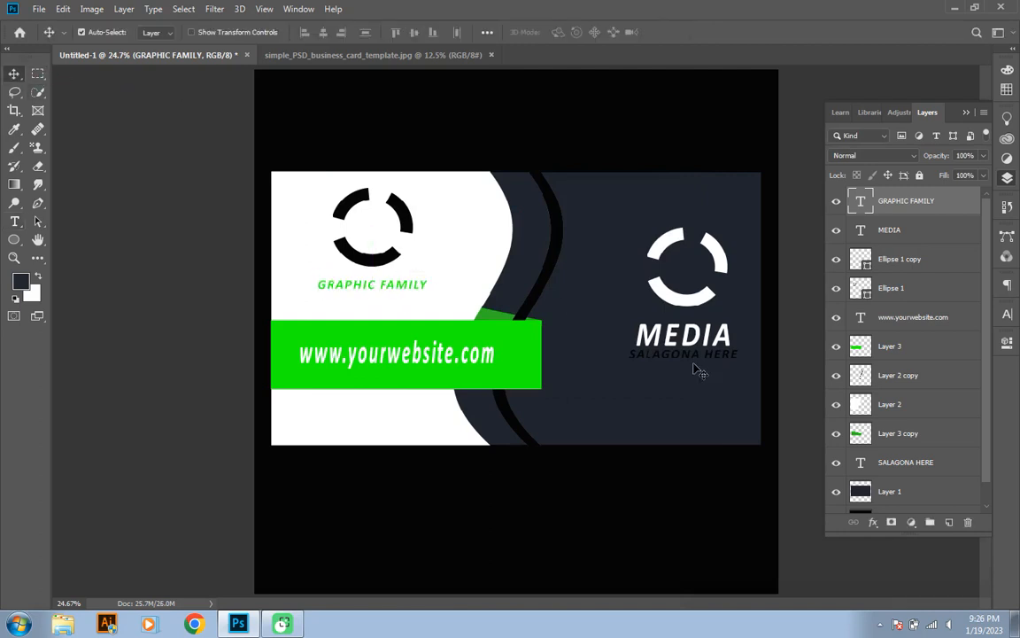
# Change the SALAGONA HERE text beneath MEDIA to bright green (06ff00).
pyautogui.doubleClick(718, 354)
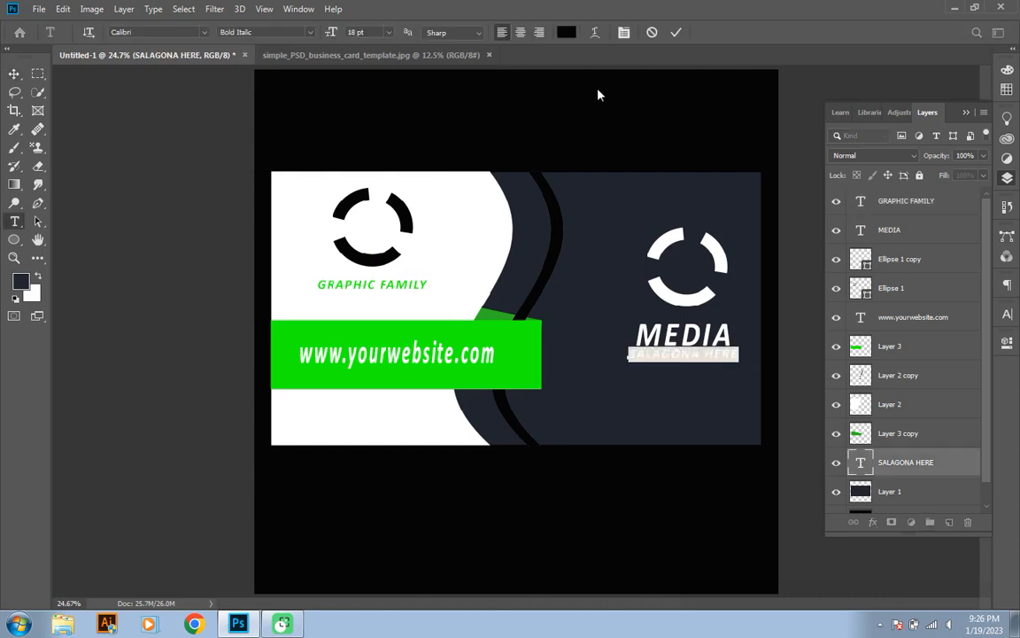
pyautogui.click(566, 32)
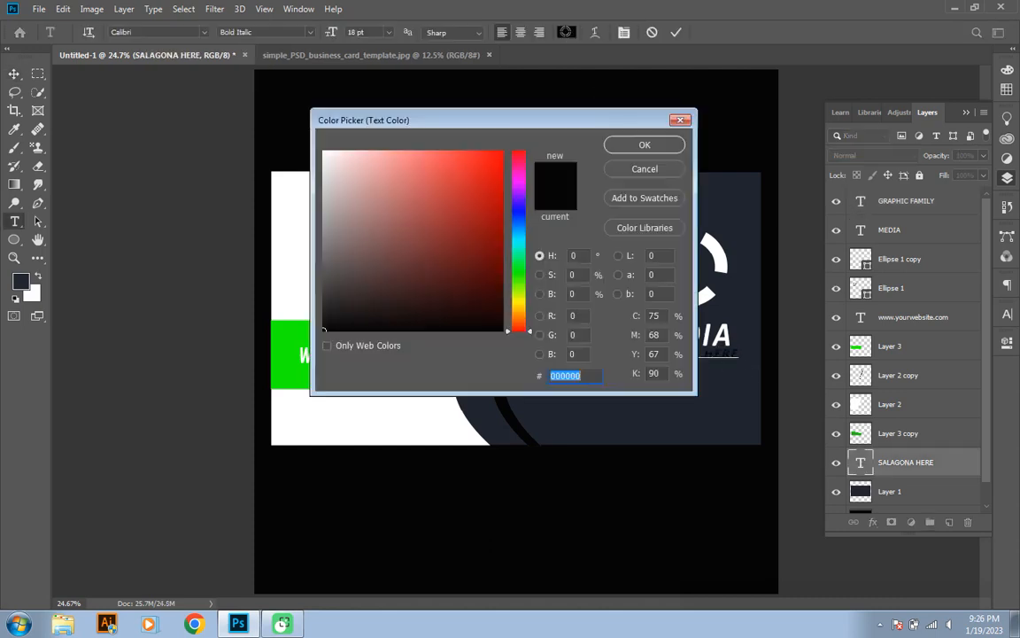
pyautogui.click(517, 269)
pyautogui.click(501, 152)
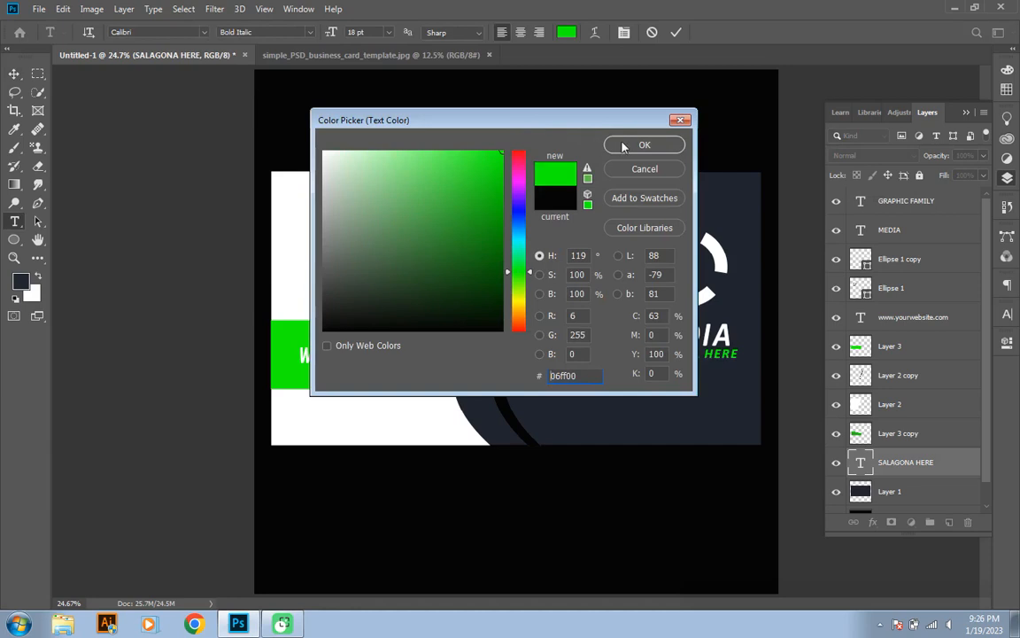
pyautogui.click(639, 145)
pyautogui.hotkey('ctrl', 'Return')
pyautogui.press('v')
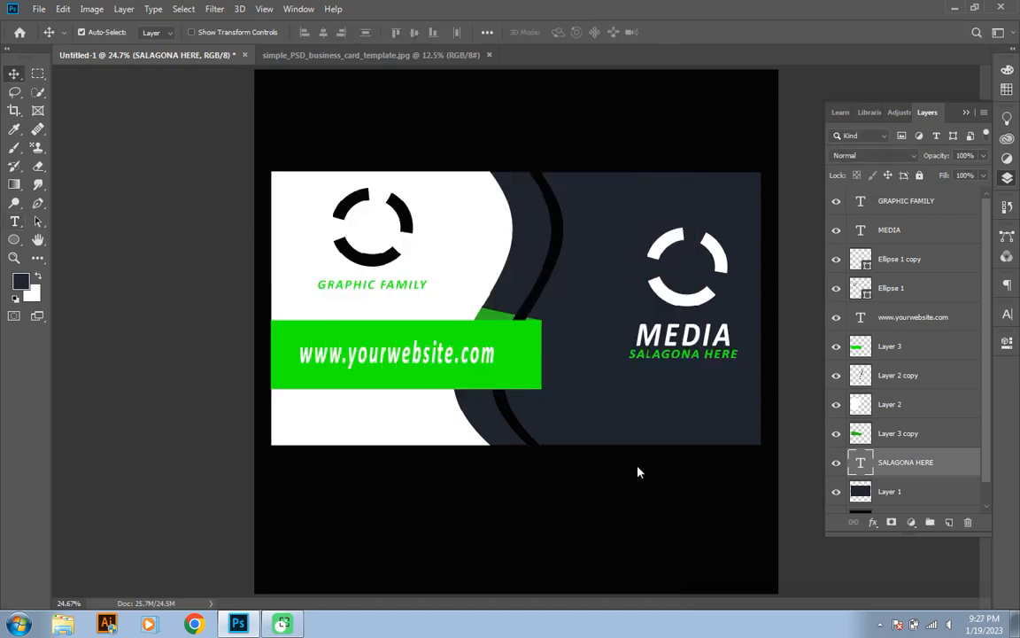